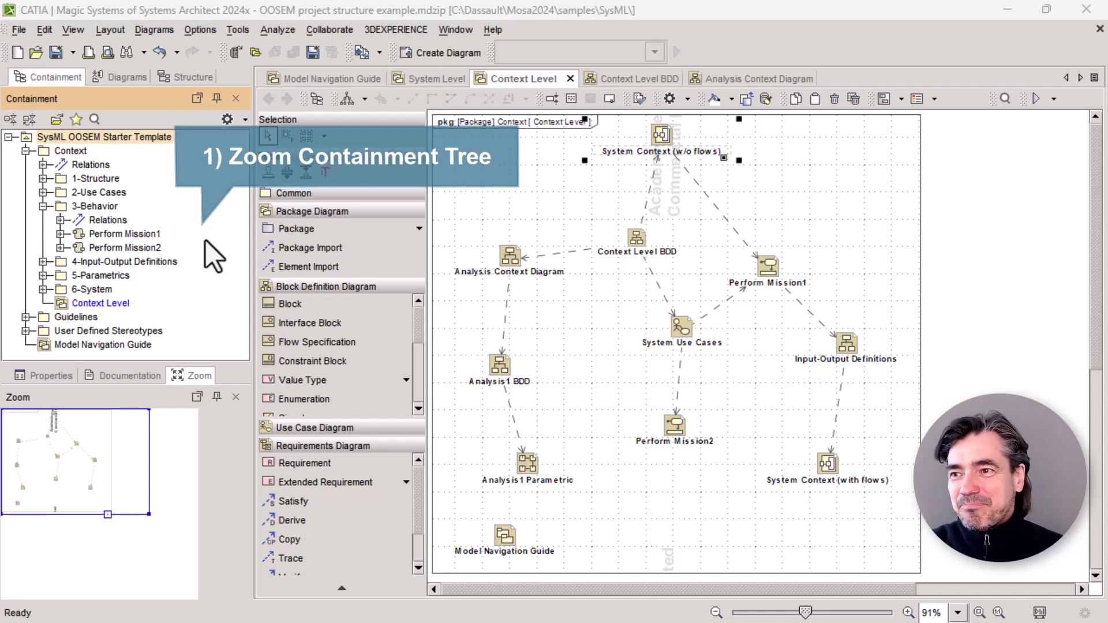
Step: Collapse the 3-Behavior package and enlarge the containment tree's text for easier reading
left_click(43, 206)
scroll(203, 205, "up", 2, "ctrl")
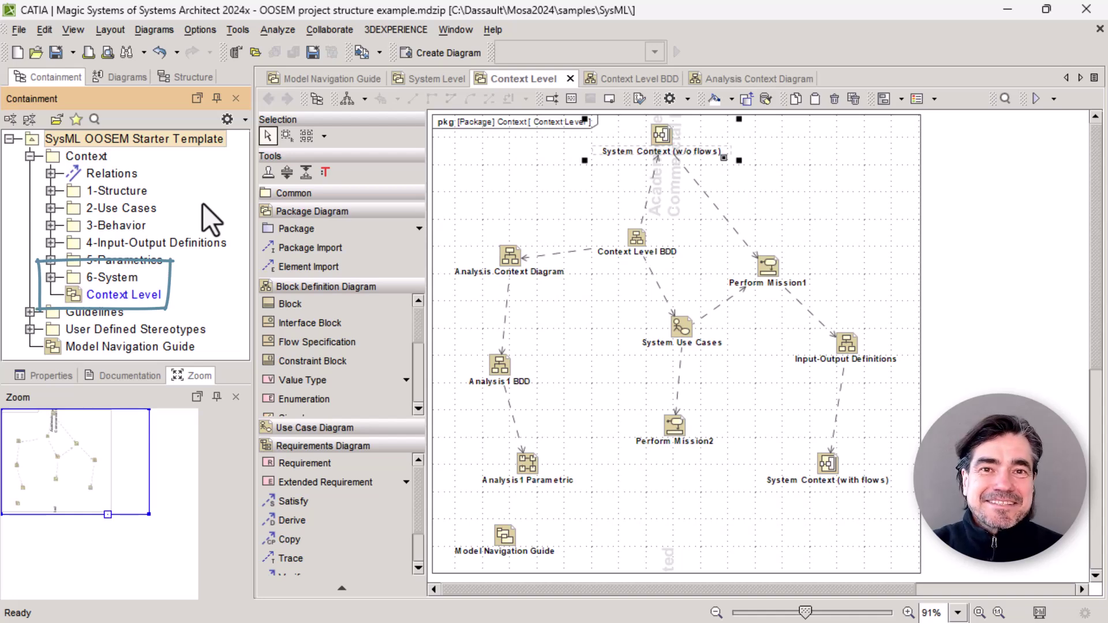
Step: Shift the Context Level symbol slightly up and left in the Model Navigation Guide diagram and save the project
left_click(323, 78)
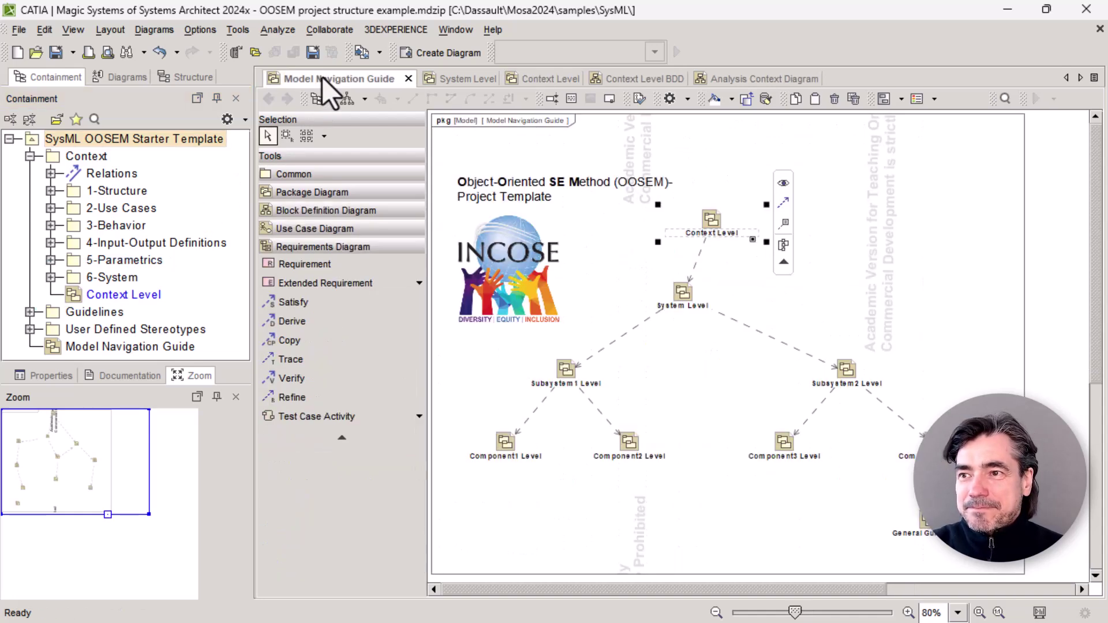
left_click_drag(670, 231, 651, 226)
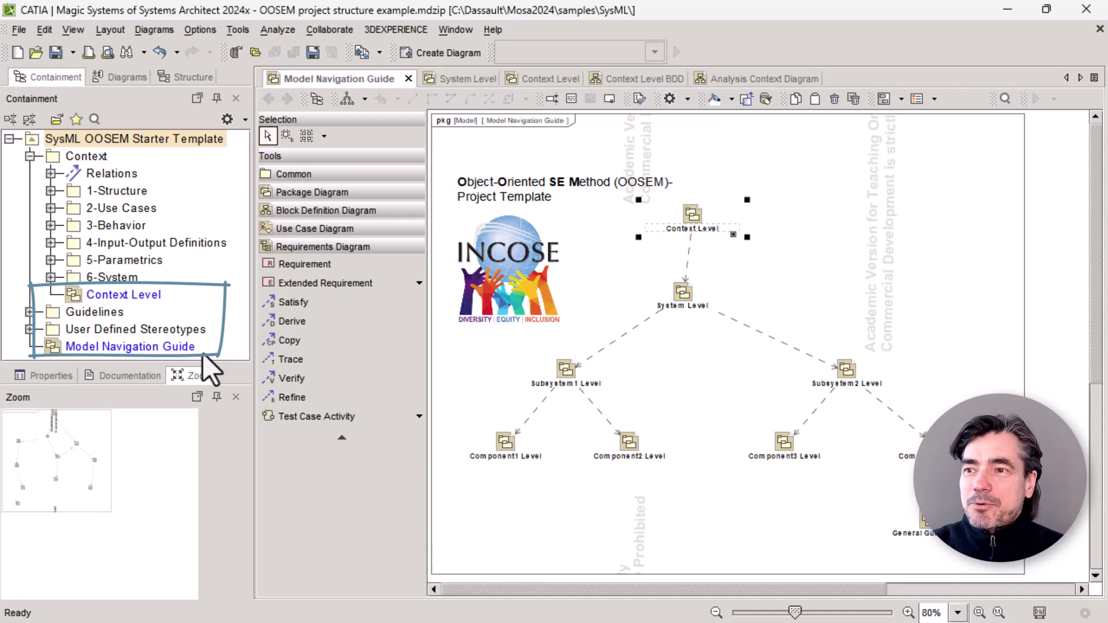
key("ctrl+s")
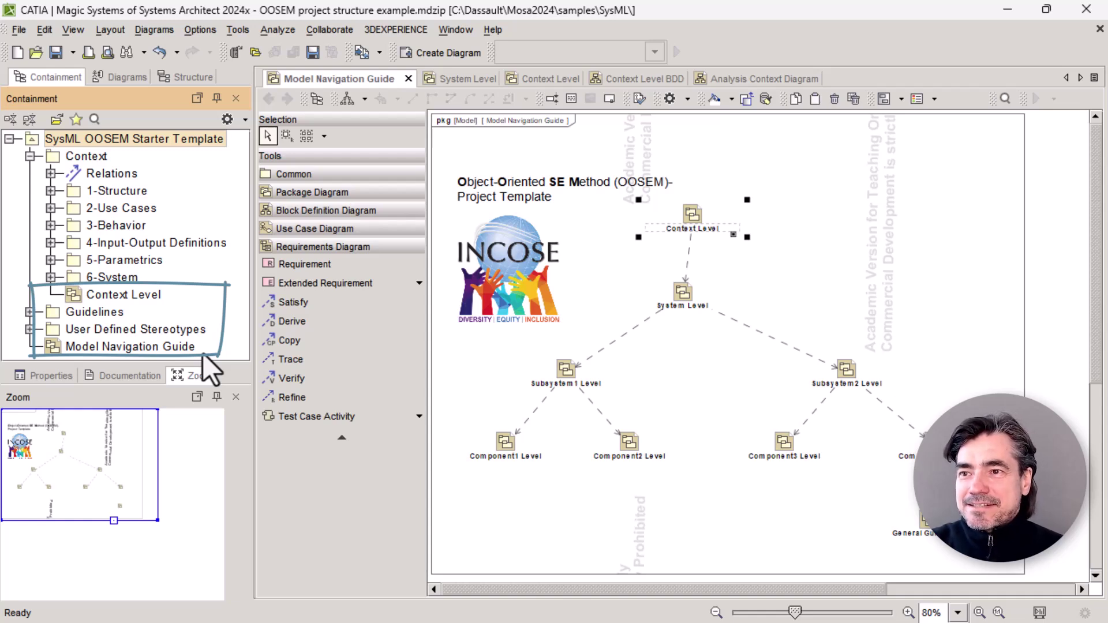
Step: Expand 6-System down to its 2-Structure package and open that package in a new containment tree
left_click(51, 277)
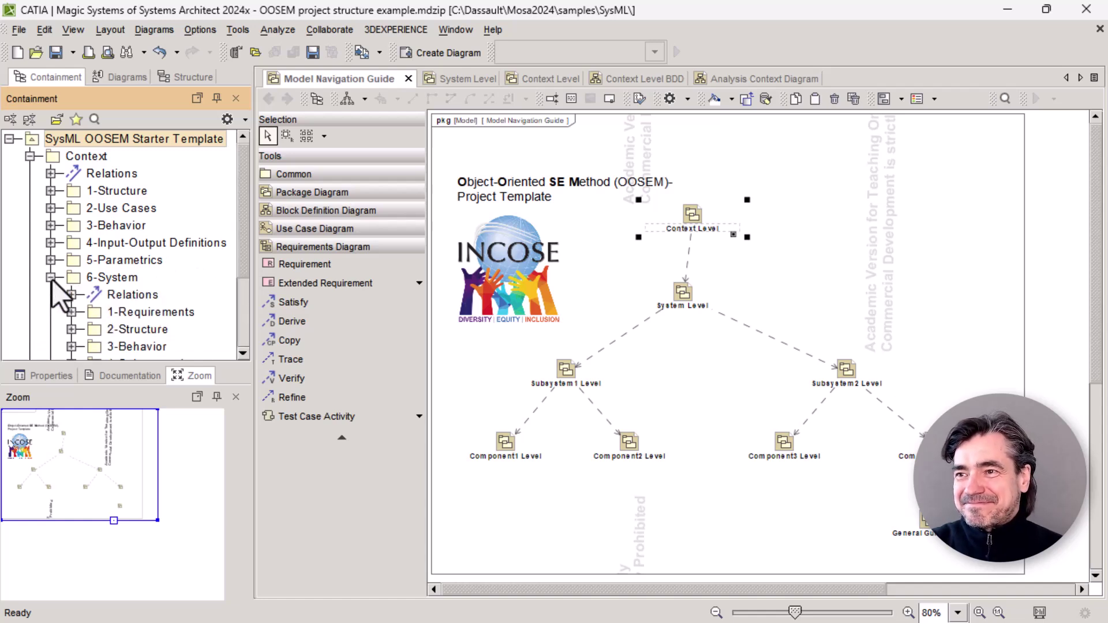
left_click(71, 329)
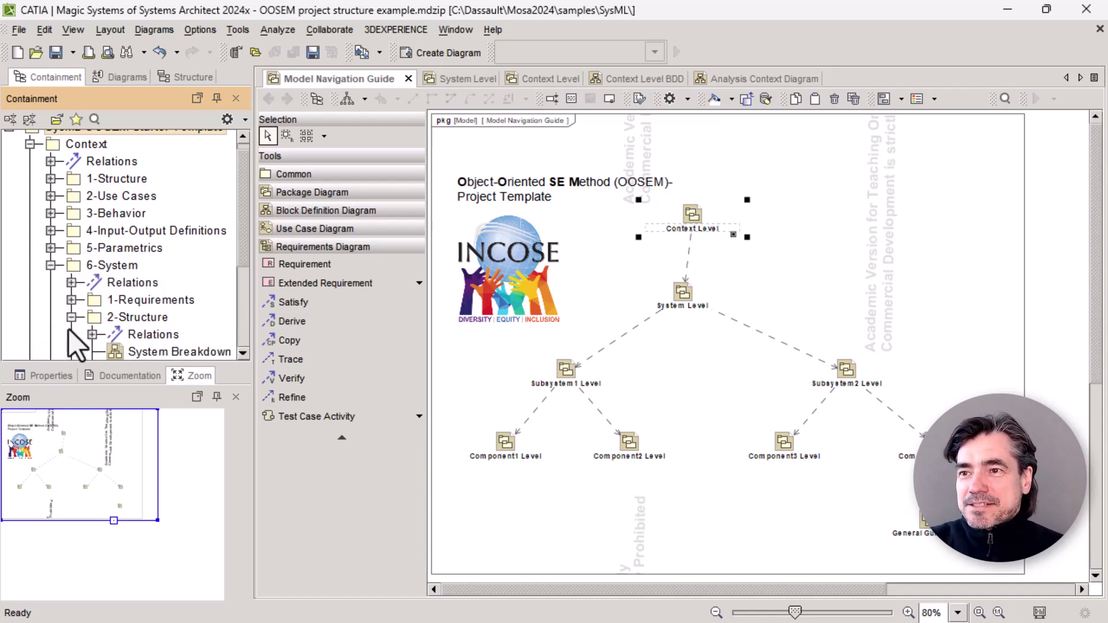
scroll(181, 285, "down", 1)
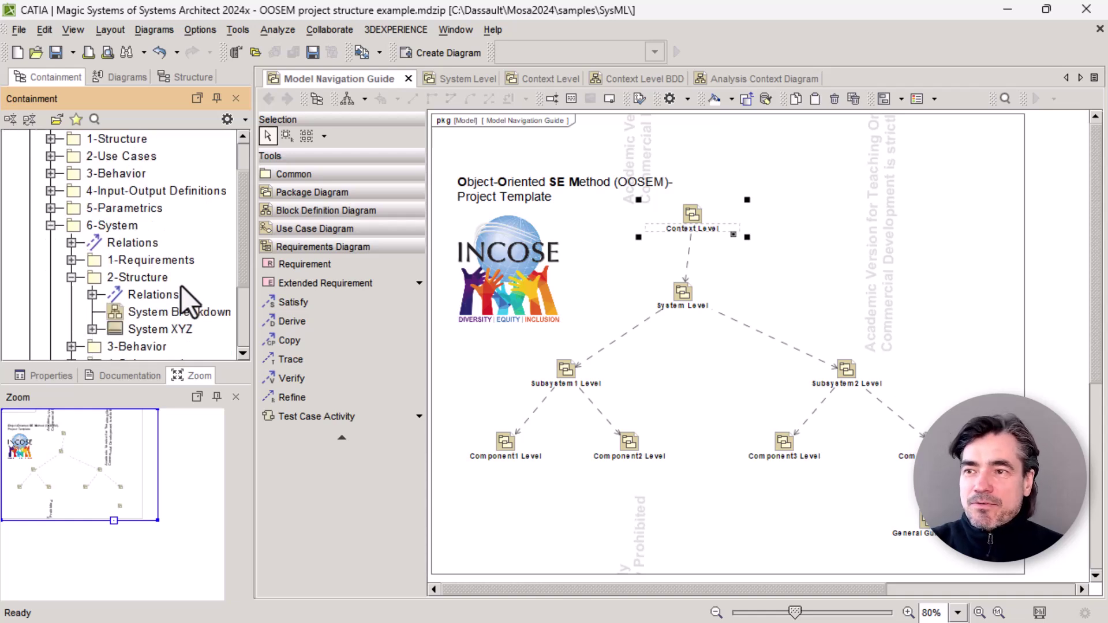
scroll(181, 286, "down", 1)
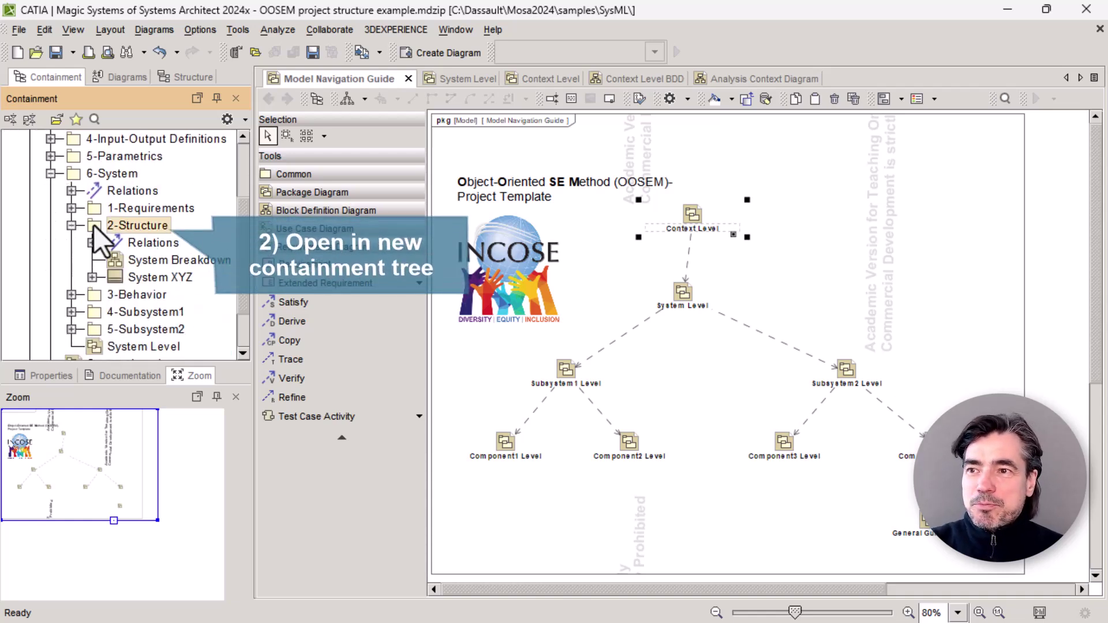
left_click(57, 119)
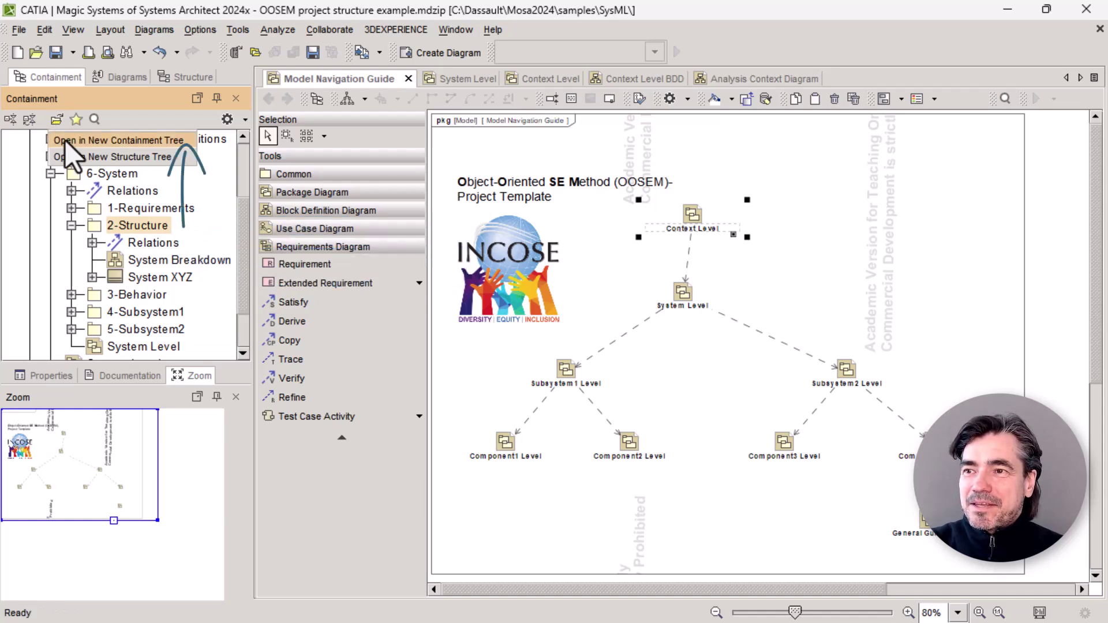
left_click(65, 140)
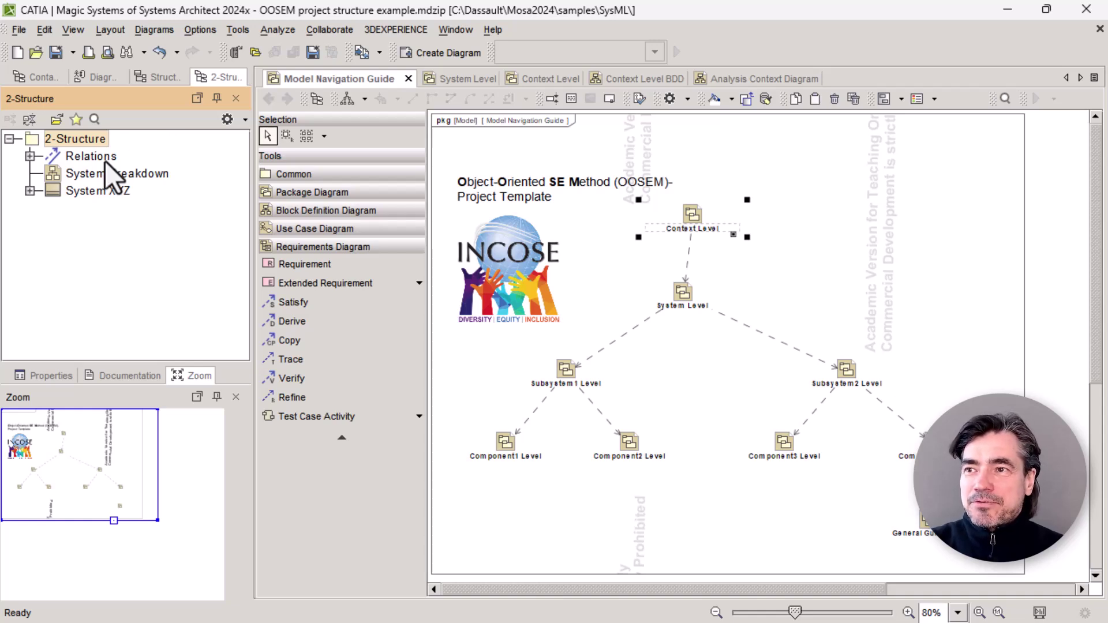
Step: Add the System Breakdown diagram and the System XYZ block to the favorites
left_click(72, 174)
left_click(76, 120)
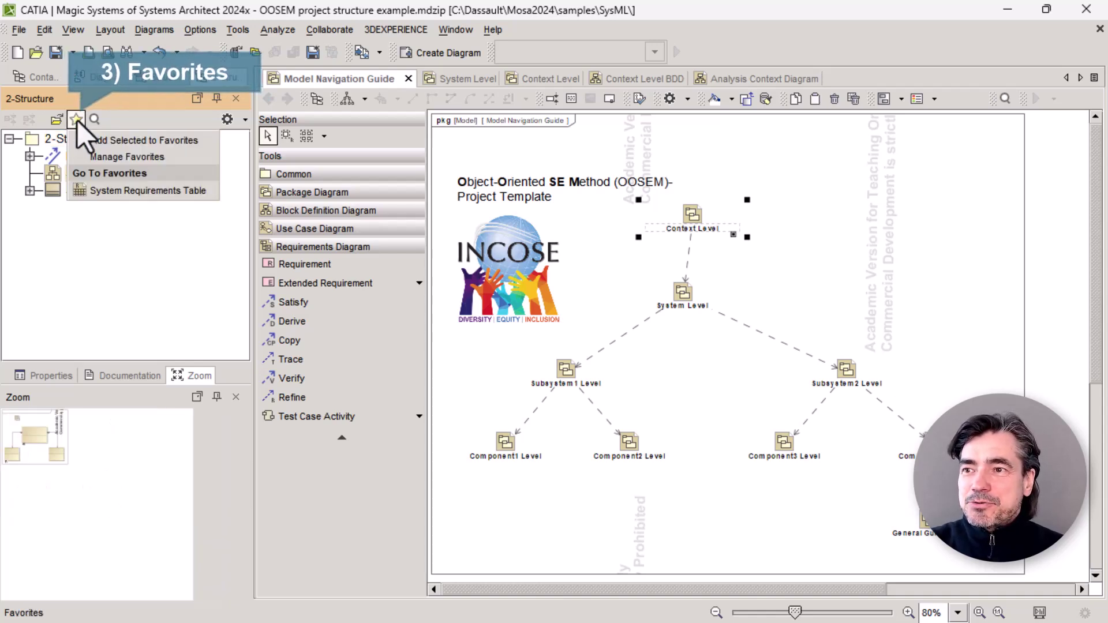
left_click(99, 141)
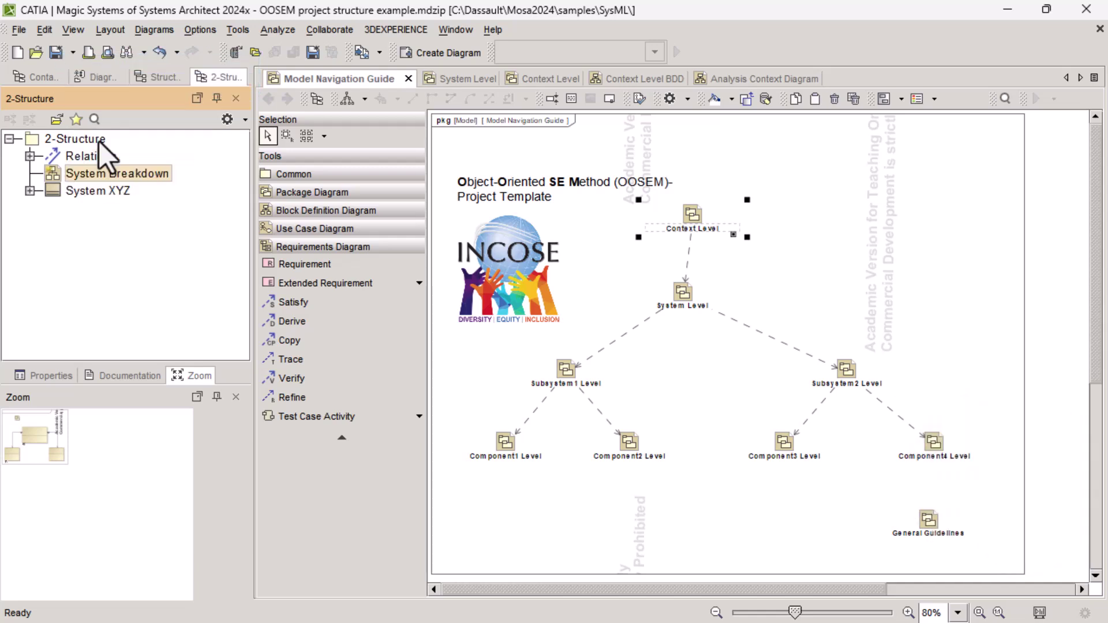
left_click(92, 189)
left_click(78, 126)
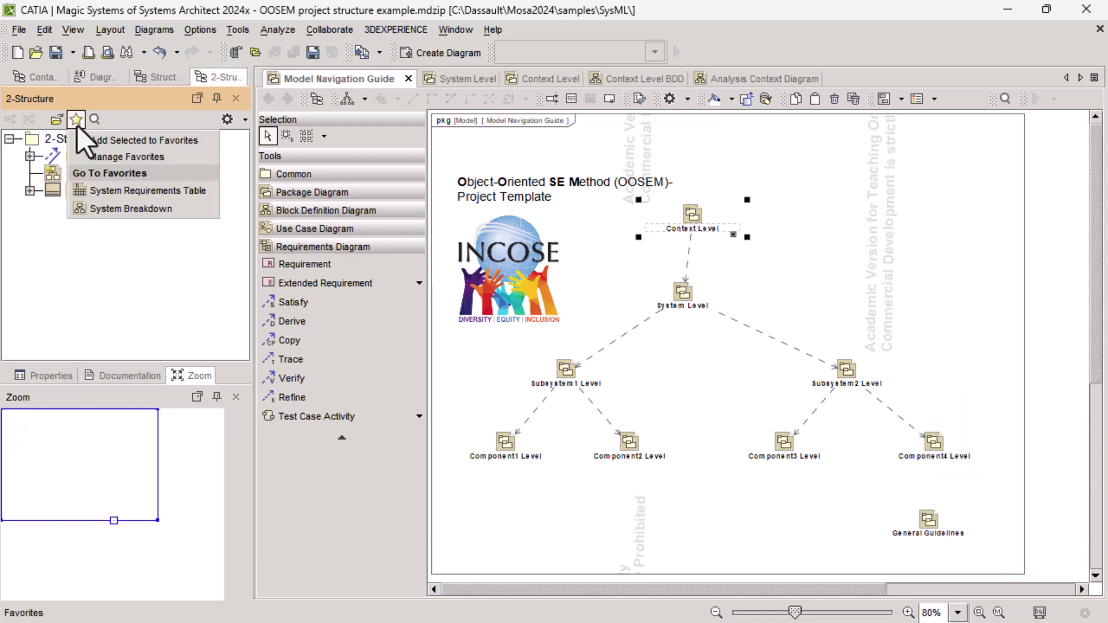
left_click(91, 143)
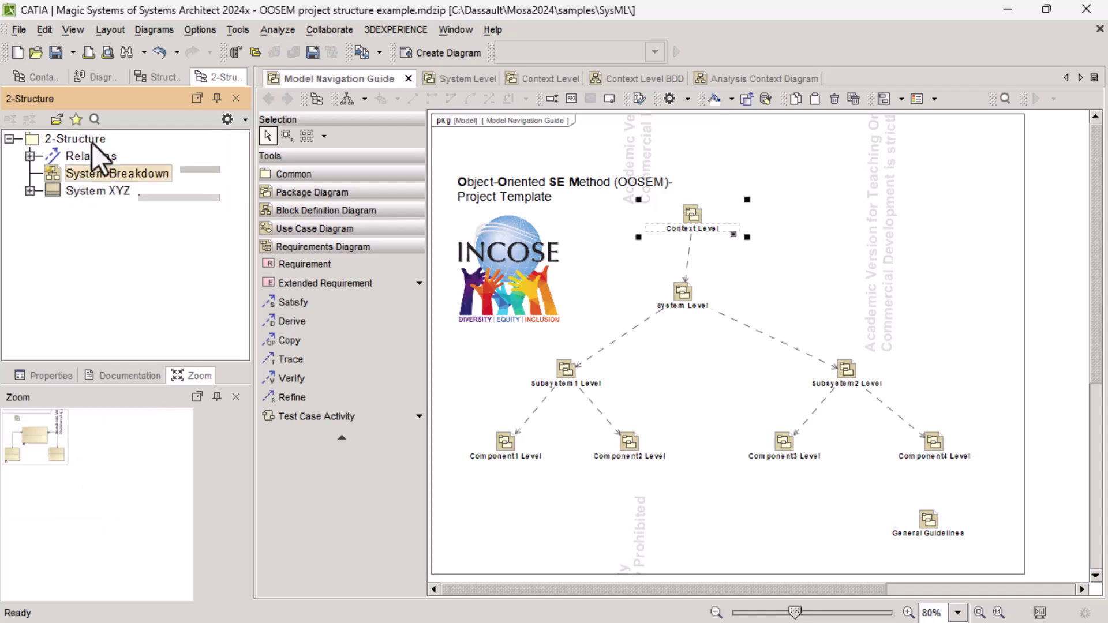
Step: Open the System Requirements Table and the System Breakdown diagram from the favorites
left_click(78, 121)
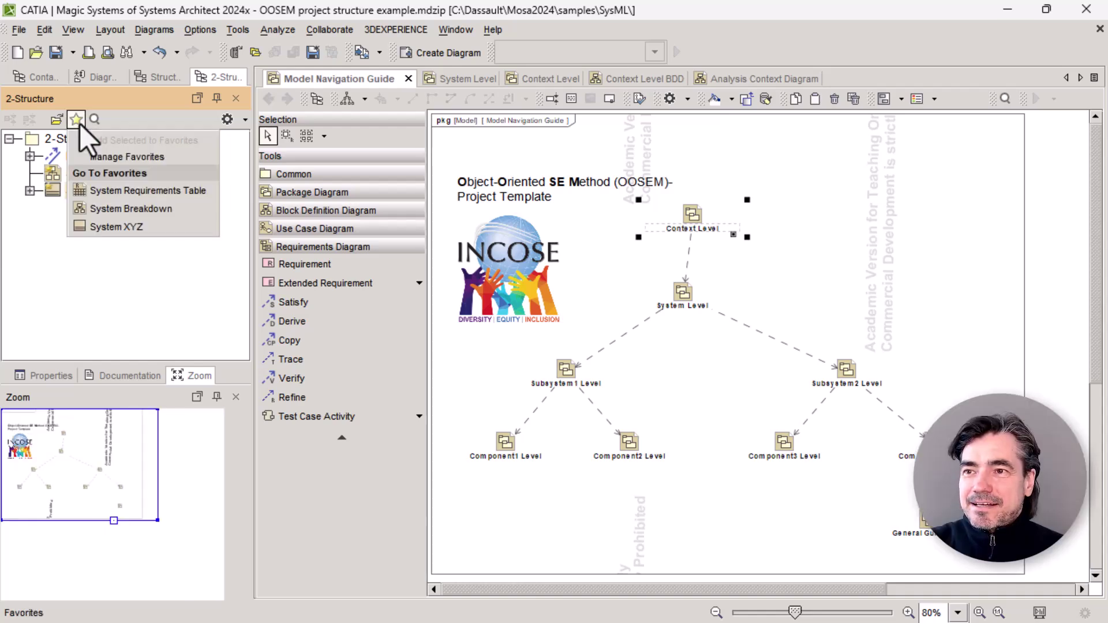
left_click(106, 190)
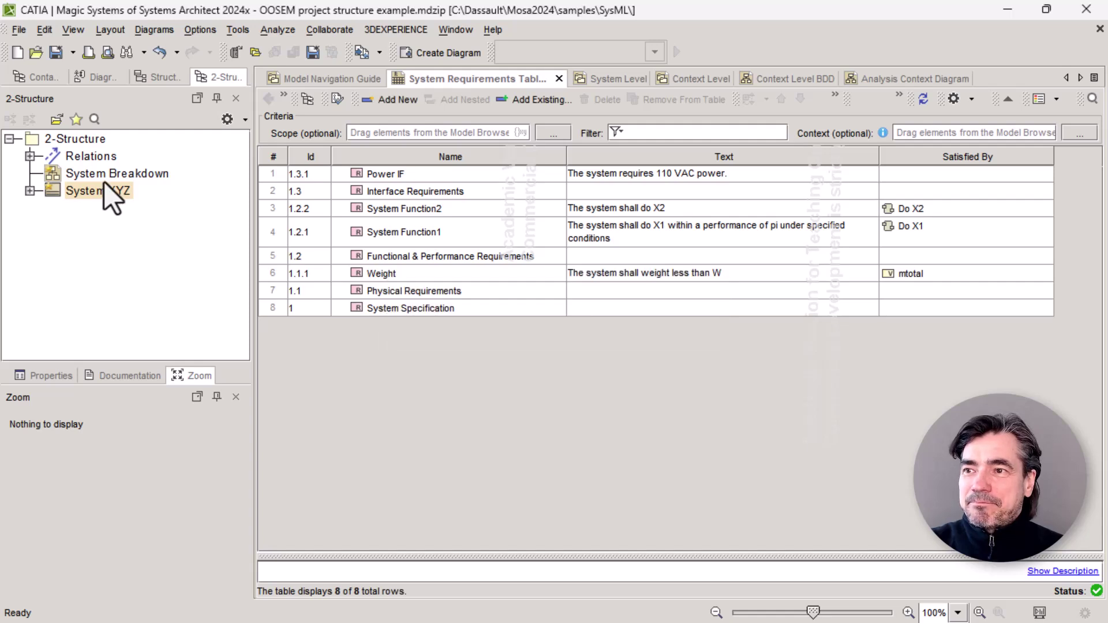
left_click(79, 122)
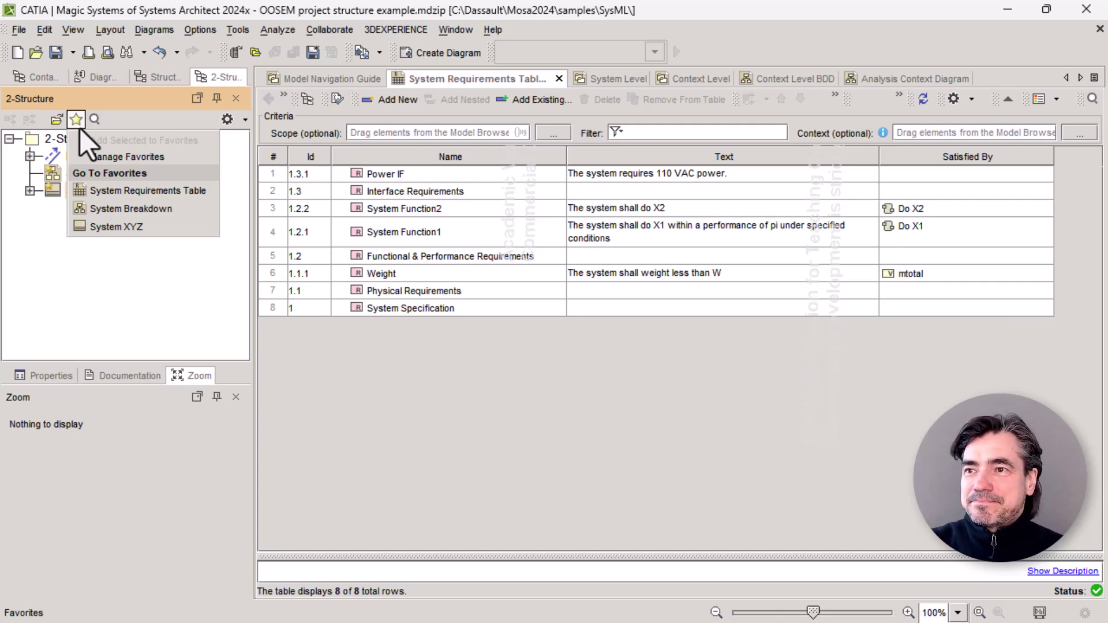
left_click(92, 209)
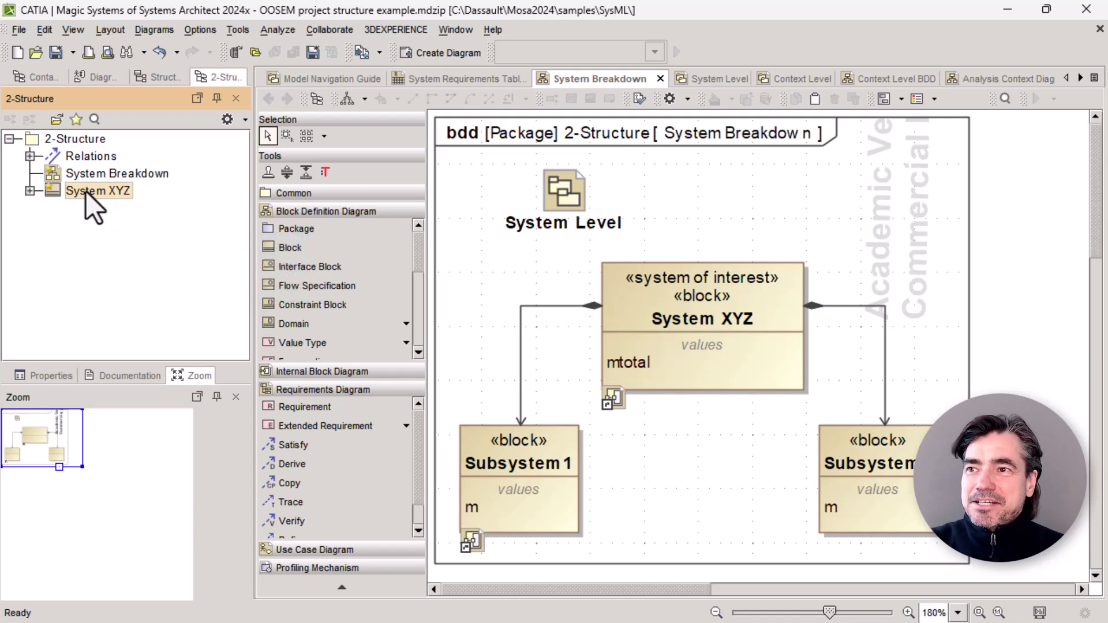
Step: Review which diagrams use the System XYZ block in its specification, visiting its symbol in Context Level BDD and System Breakdown
key("Return")
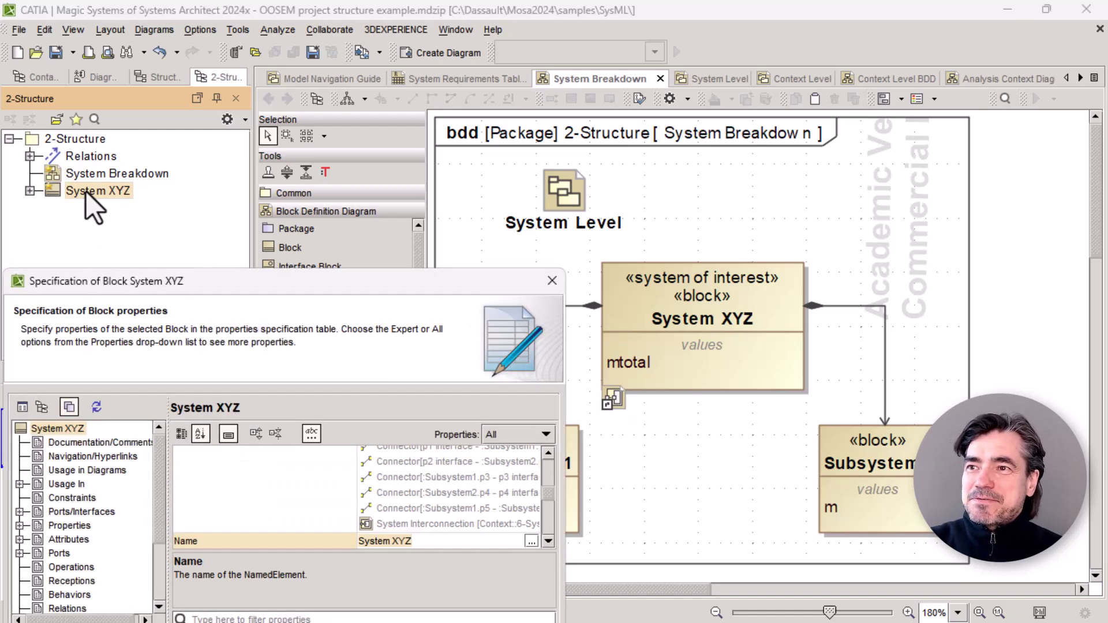
left_click(61, 471)
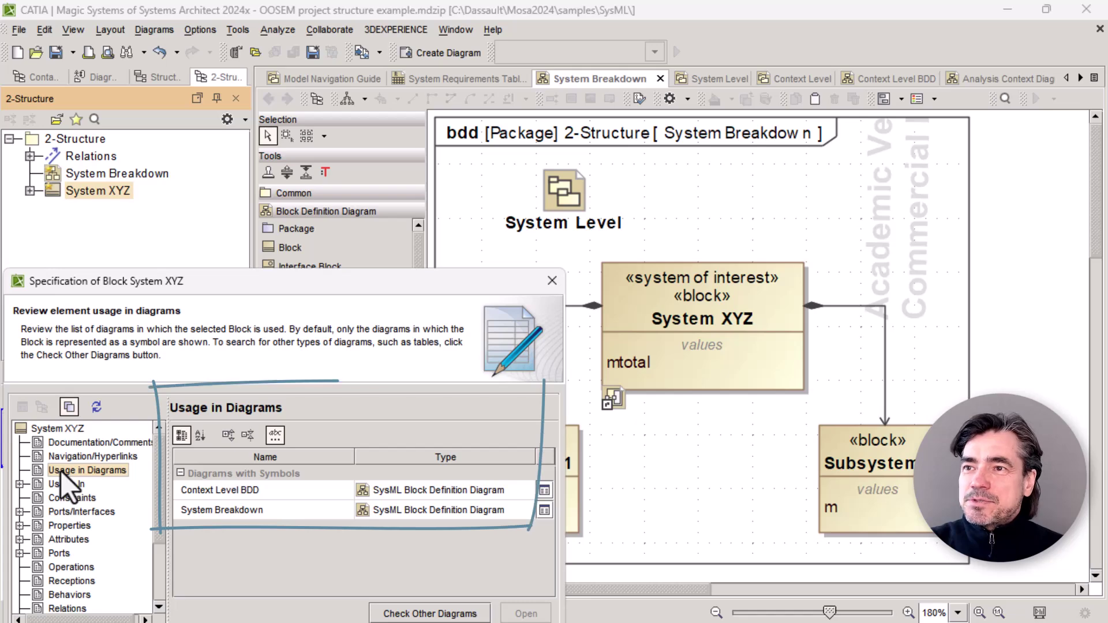
double_click(234, 489)
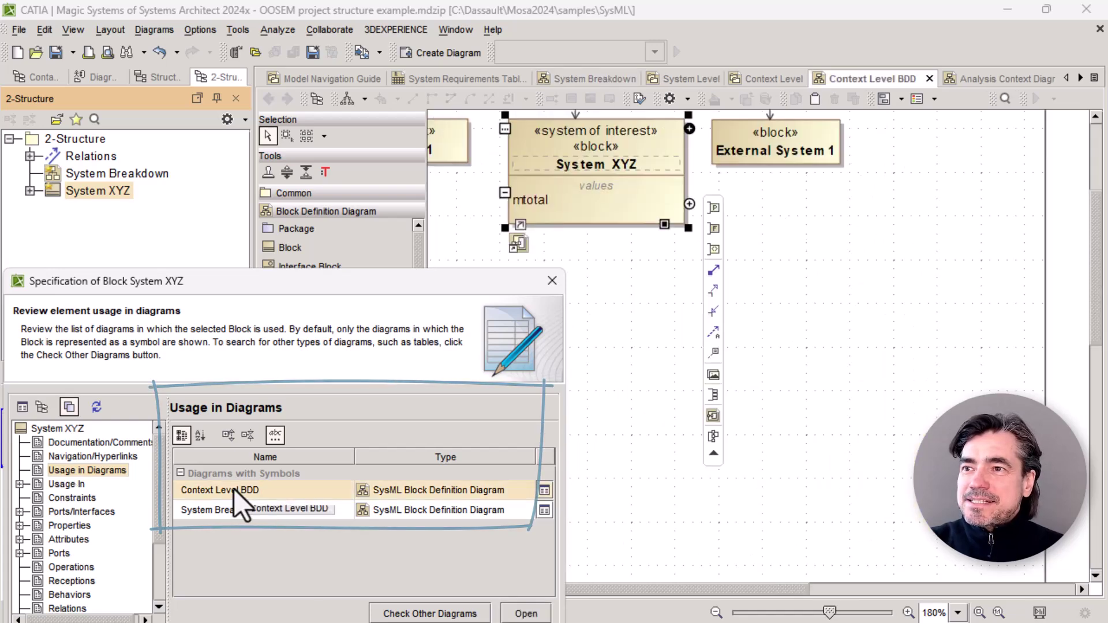
double_click(213, 515)
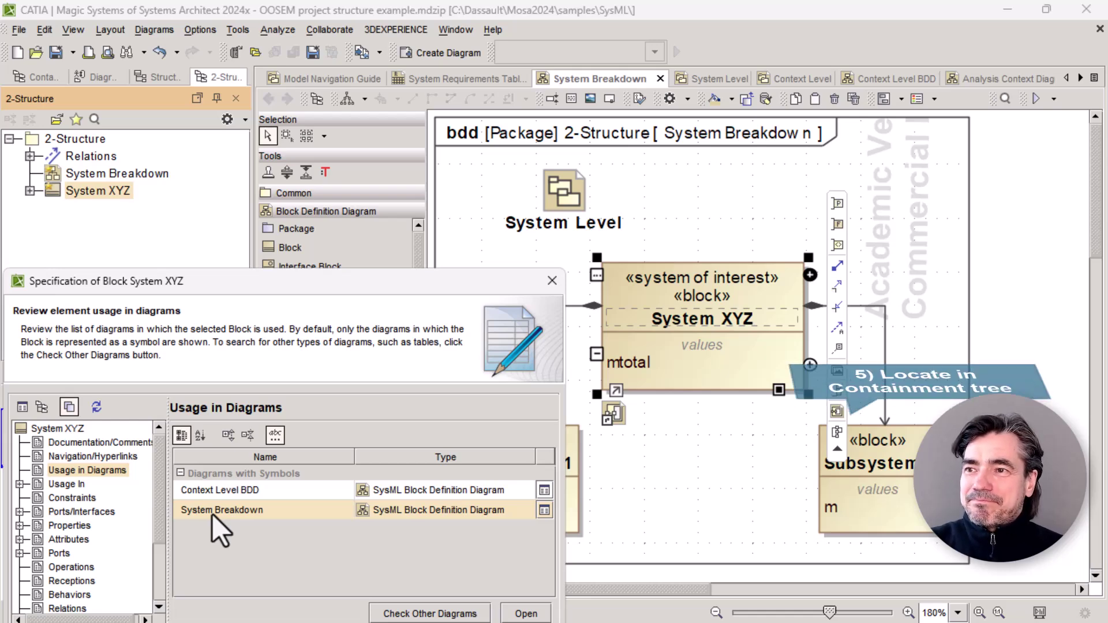
left_click(555, 282)
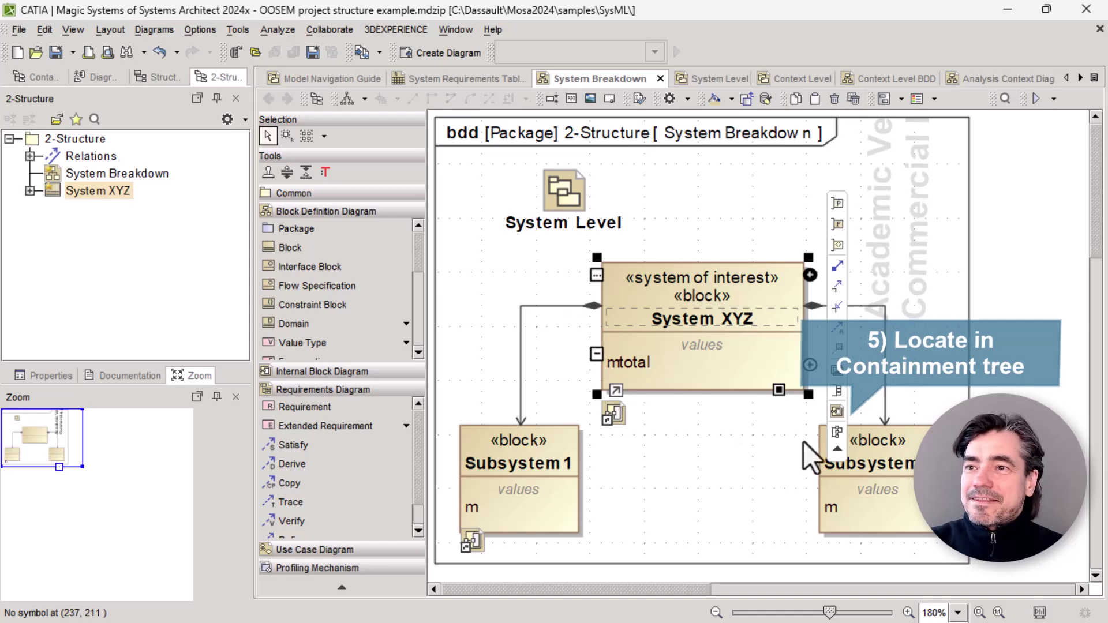
Step: Locate the Subsystem2 block from the System Breakdown diagram in the containment tree
right_click(916, 504)
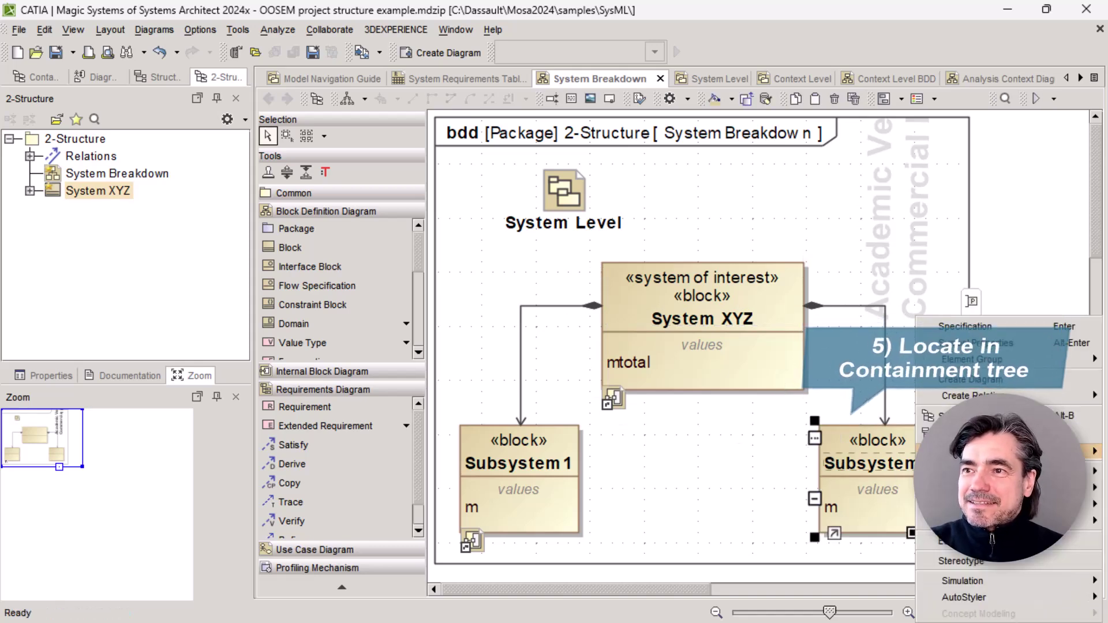
left_click(949, 415)
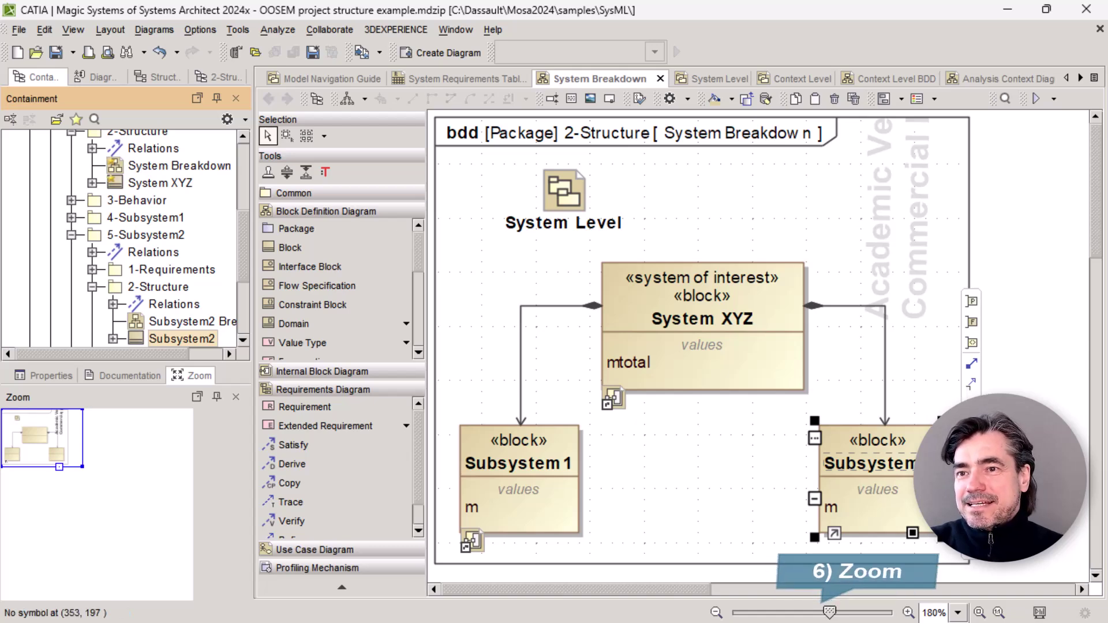
Step: Return to the Model Navigation Guide diagram and zoom in and out, ending at 180%
left_click(343, 79)
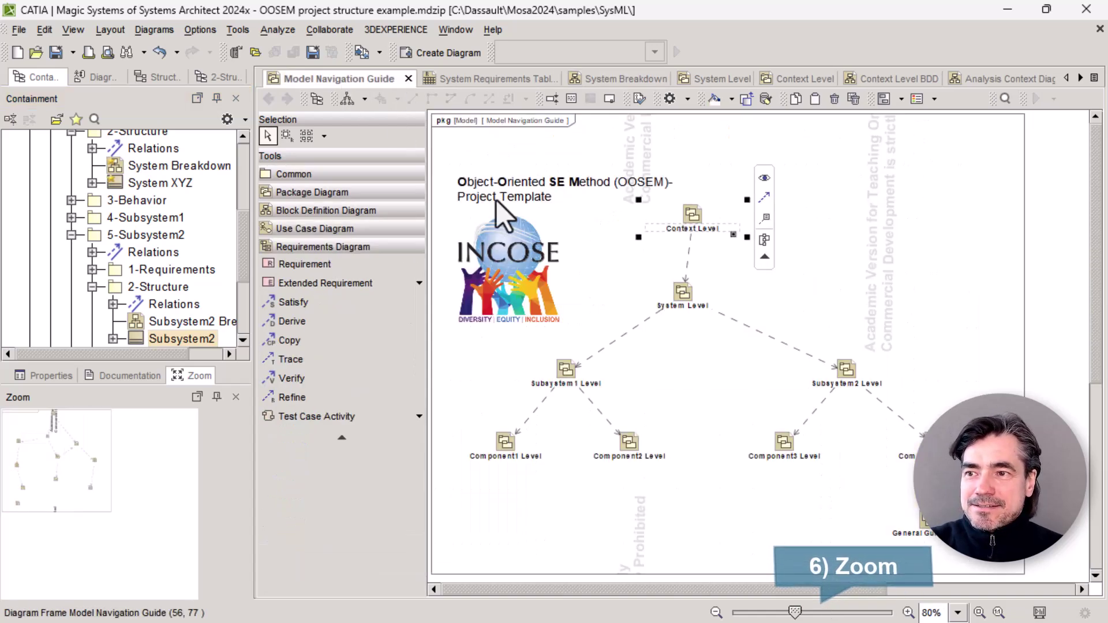
scroll(849, 278, "up", 2, "ctrl")
scroll(849, 278, "up", 2, "ctrl")
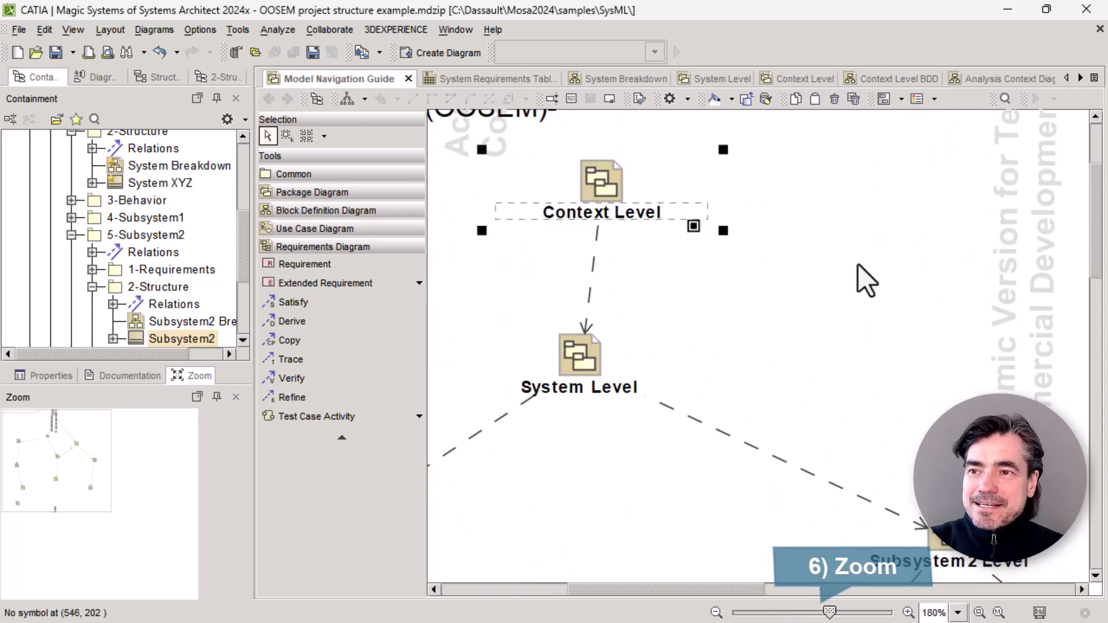
scroll(858, 263, "down", 4, "ctrl")
scroll(859, 264, "up", 5, "ctrl")
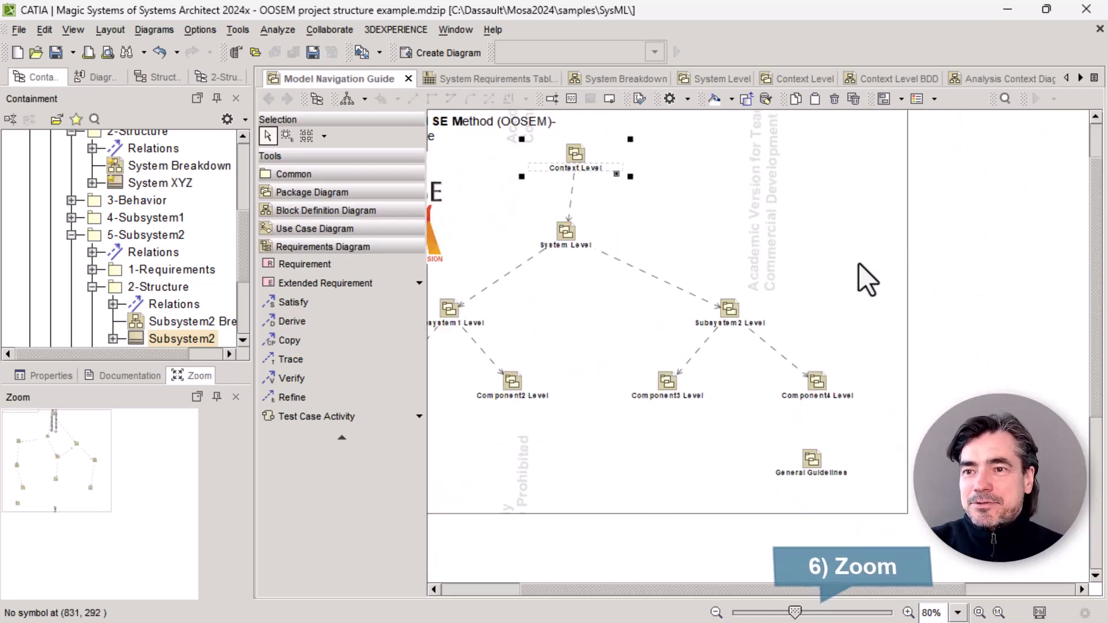
Step: Pan the enlarged Model Navigation Guide to the INCOSE logo using the zoom overview and fit the whole diagram in the window
left_click_drag(95, 436, 28, 485)
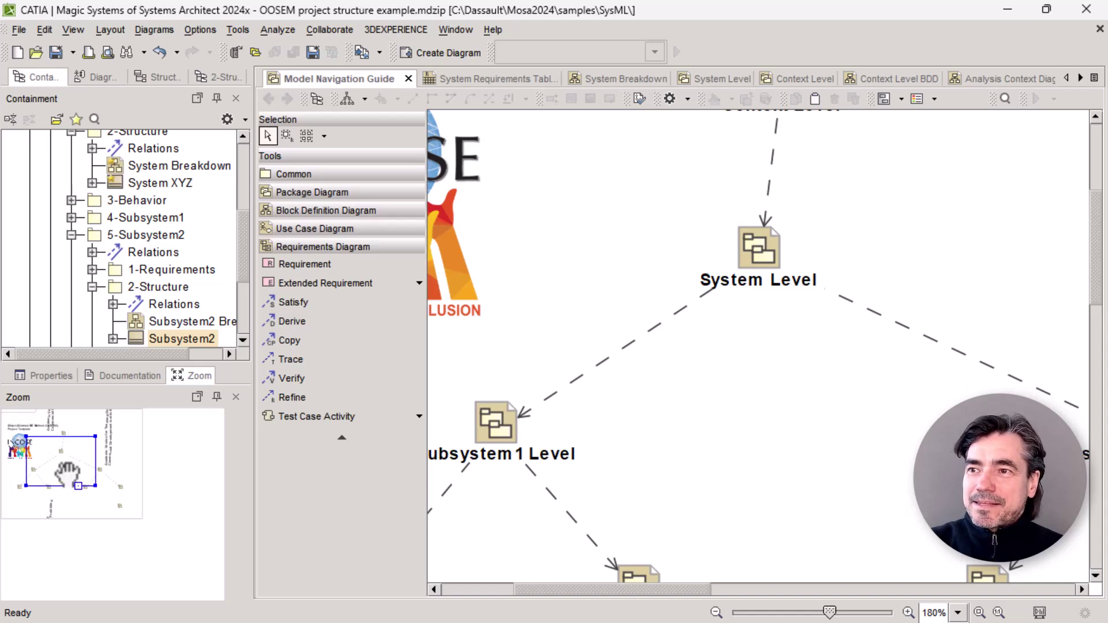
left_click_drag(67, 473, 36, 445)
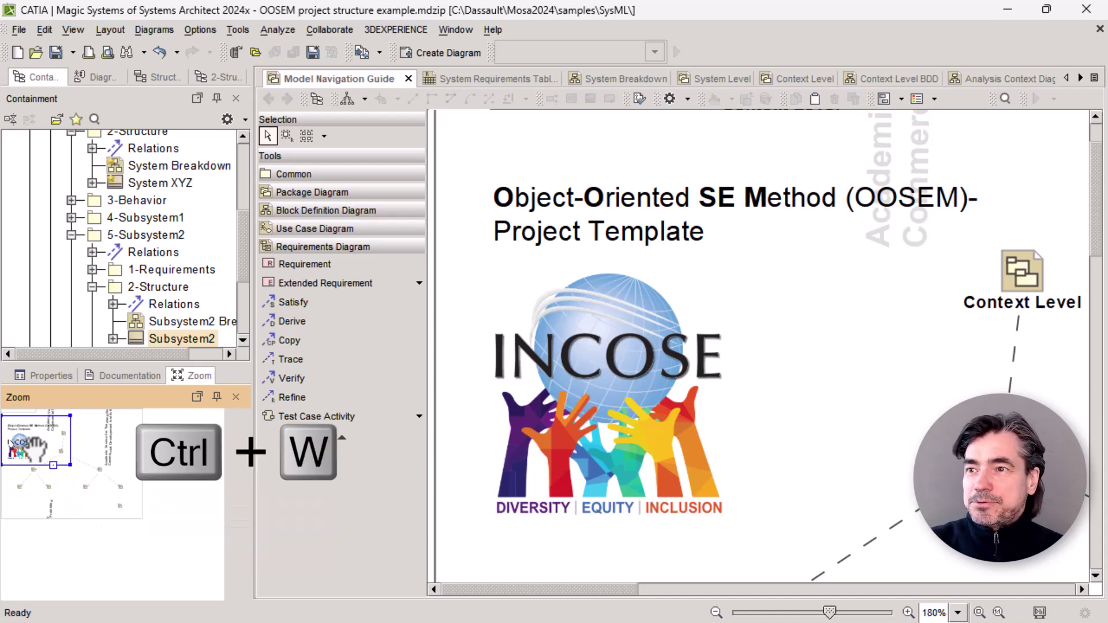
key("ctrl+w")
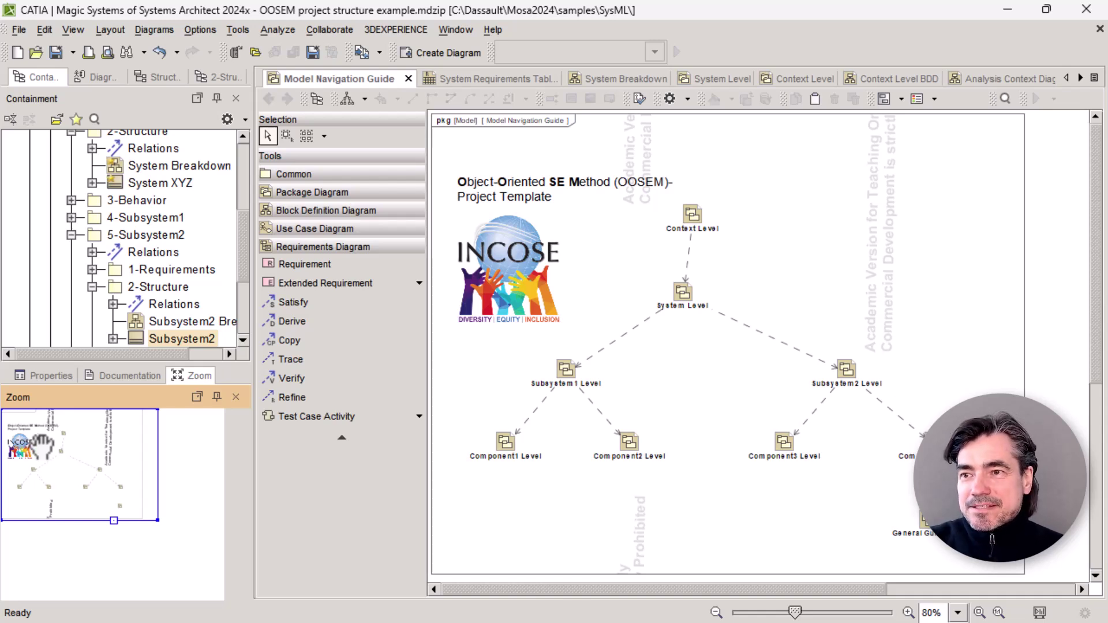
Step: Show the Model Navigation Guide diagram in full screen and return to the normal view
left_click(1040, 613)
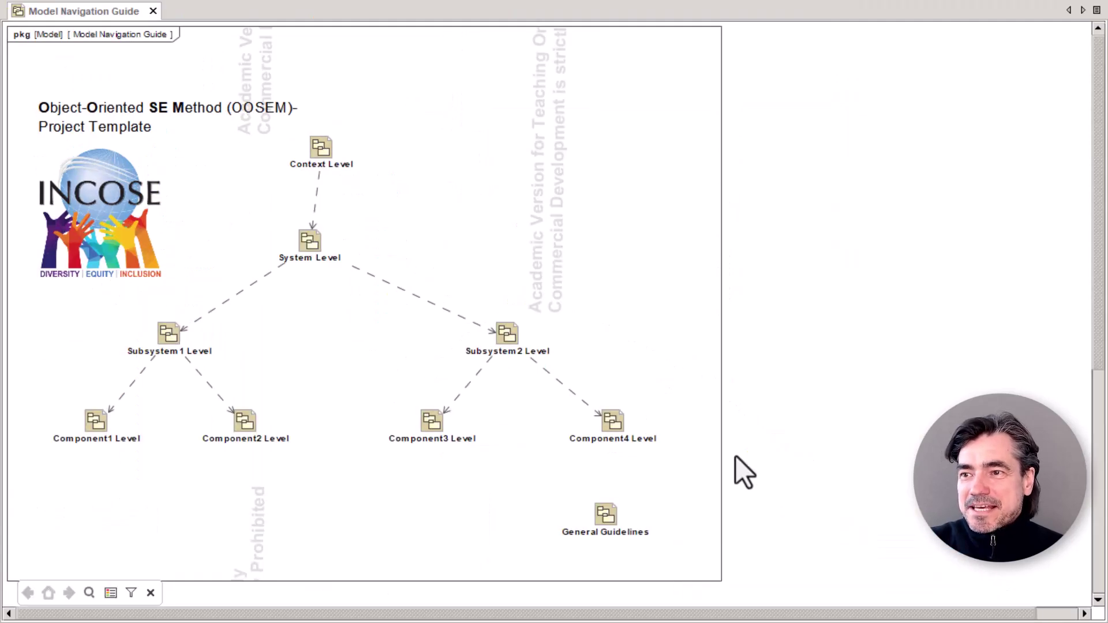
key("Escape")
Step: Start a new content diagram with the Content Diagram Wizard, owned by SysML OOSEM Starter Template and named sdfdsgdfgdfgsf
left_click(52, 141)
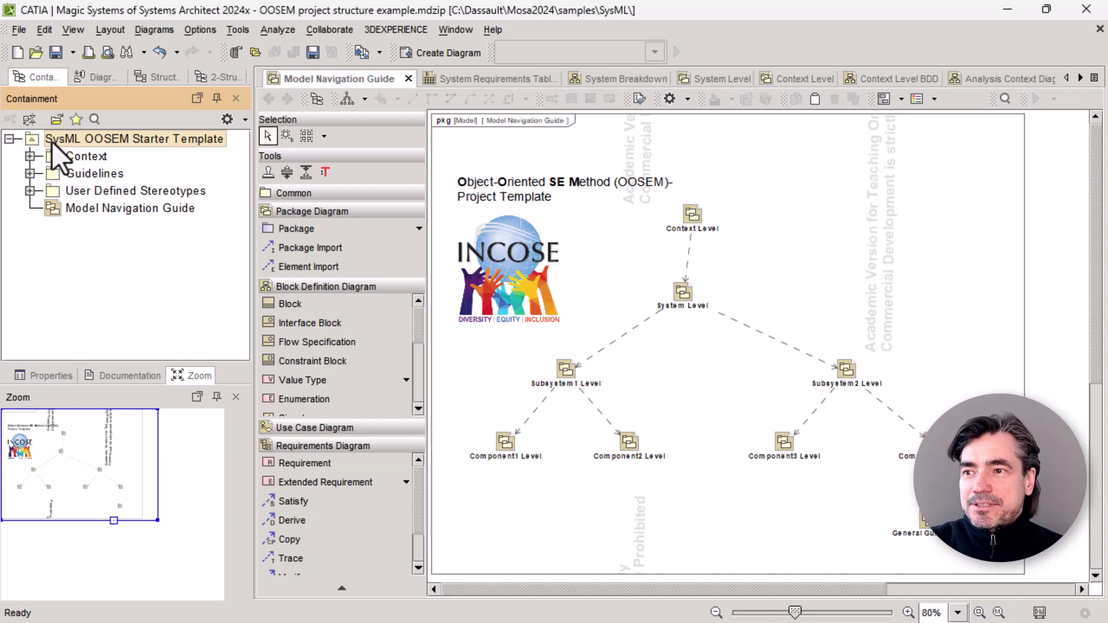
left_click(152, 27)
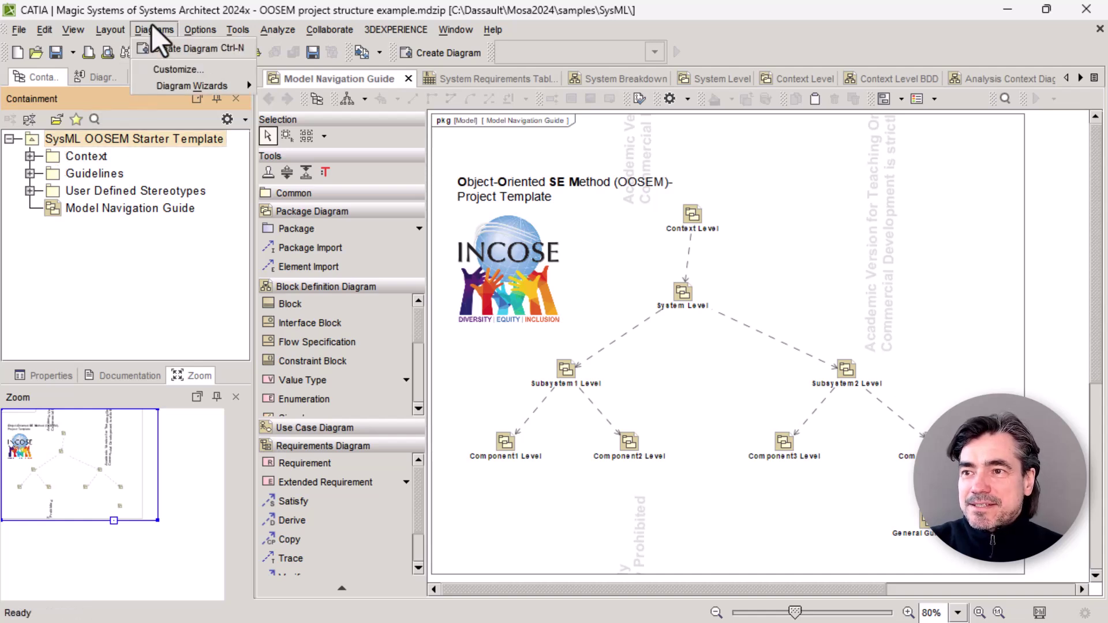
mouse_move(190, 85)
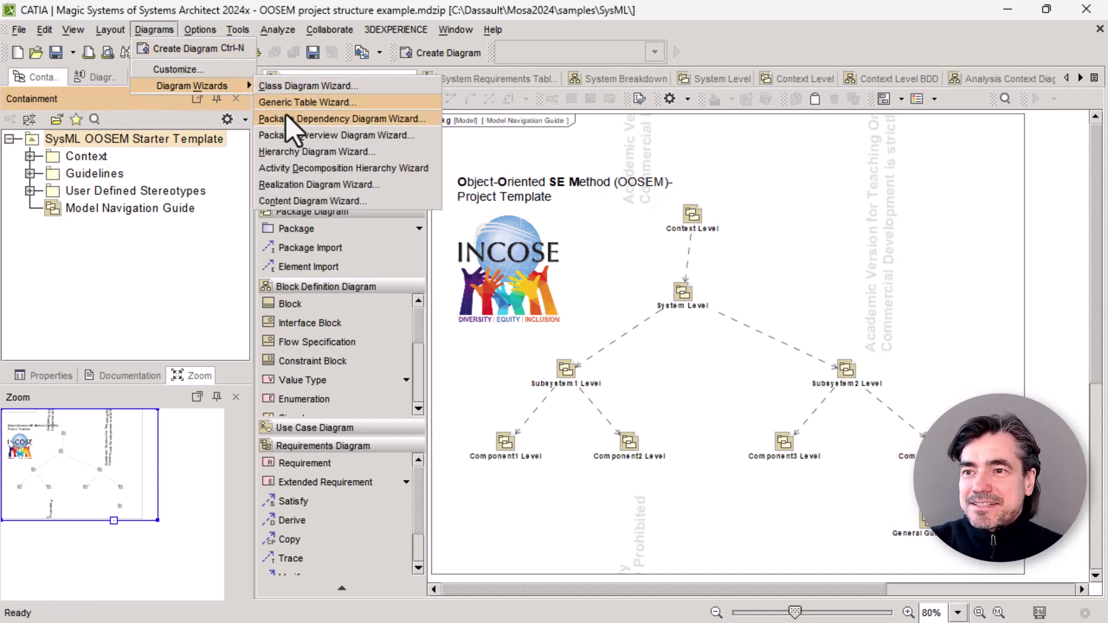
left_click(297, 202)
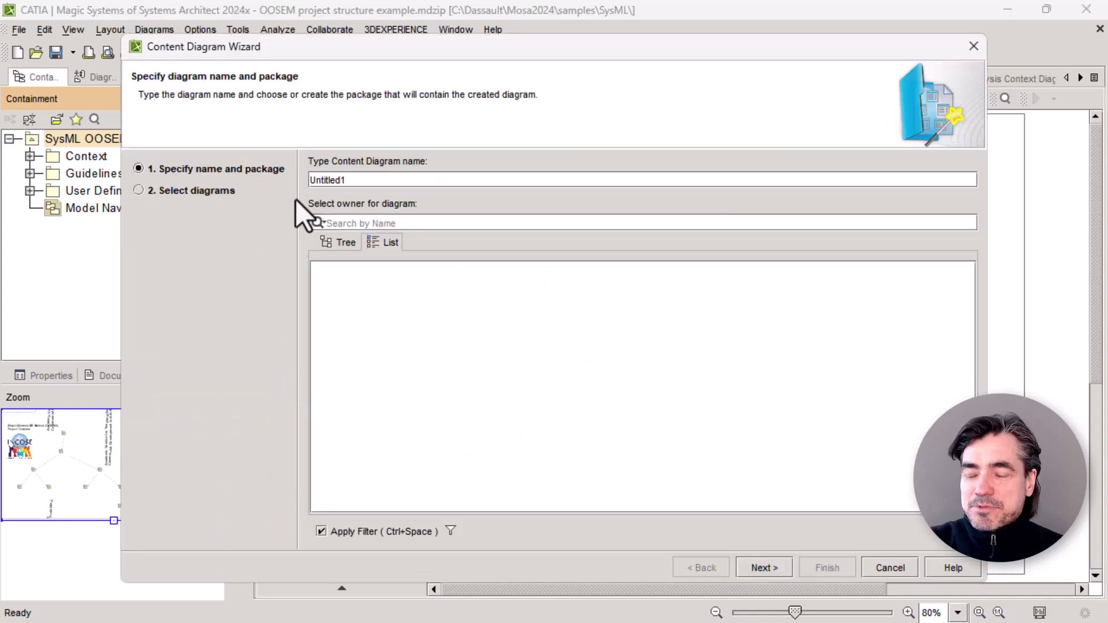
type("sdfsgdfgdfgsf")
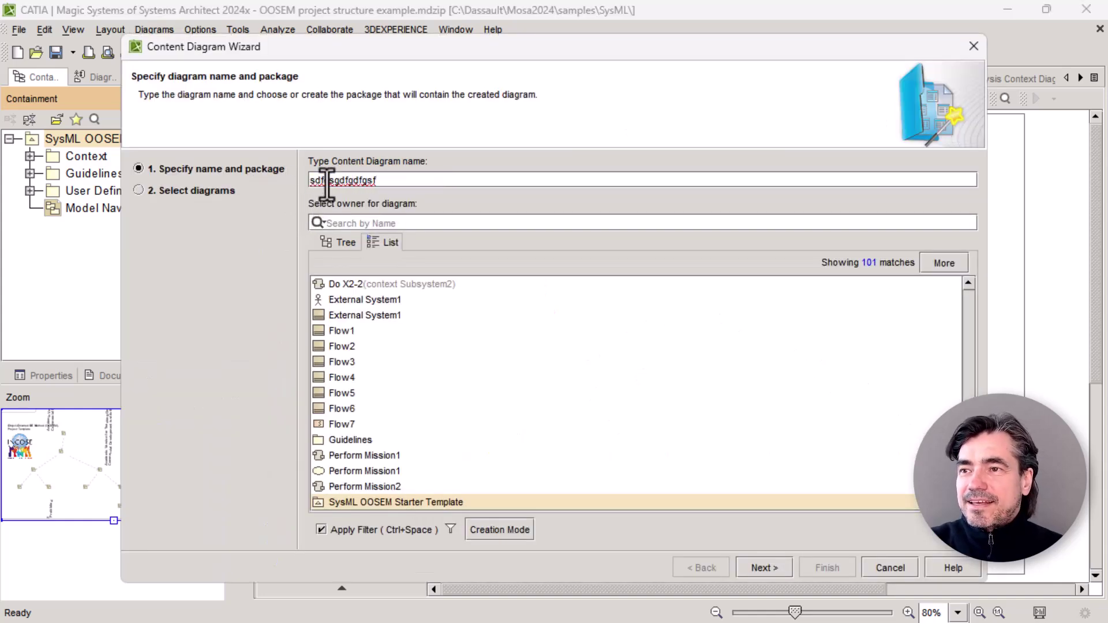
Step: Include the System Breakdown, System Requirements and System Use Cases diagrams in the content diagram and finish the wizard
left_click(210, 195)
scroll(465, 347, "down", 5)
scroll(467, 348, "down", 2)
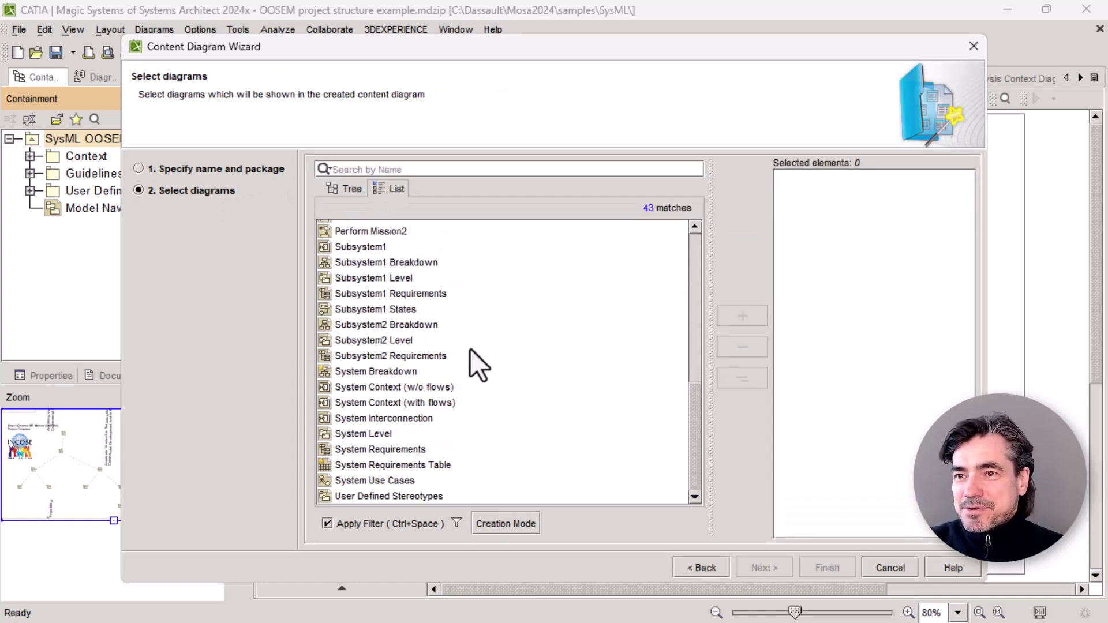
double_click(396, 371)
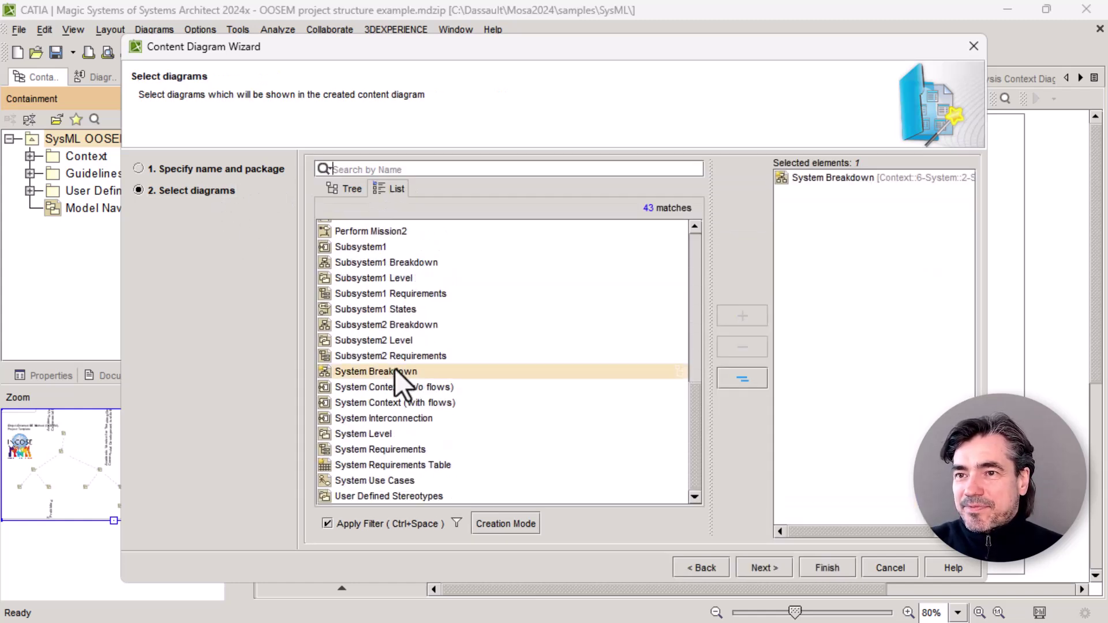
double_click(387, 449)
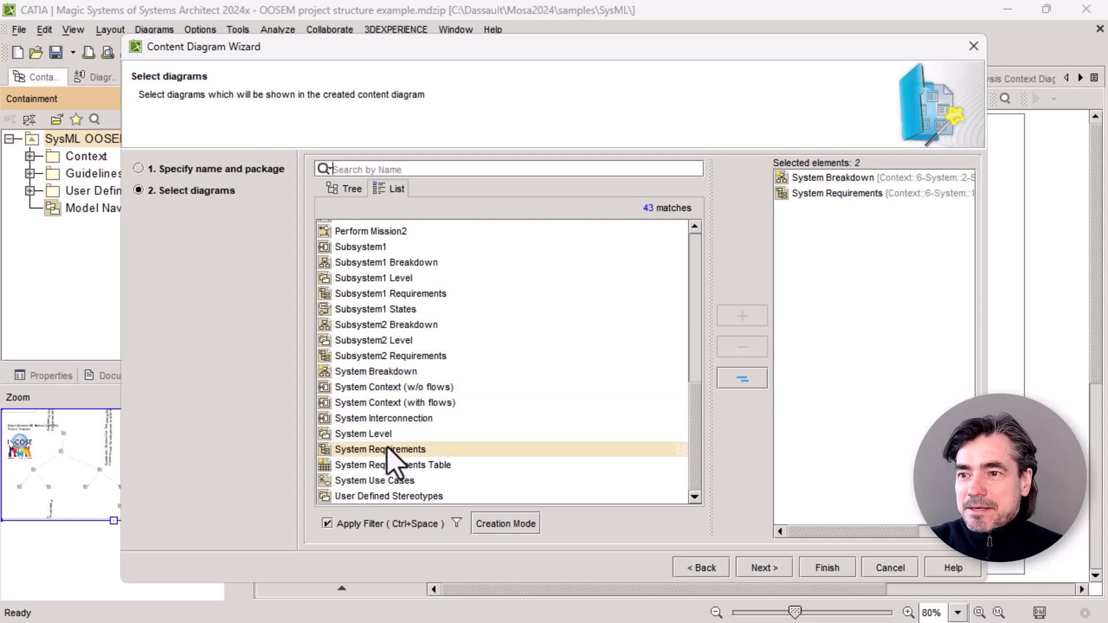
double_click(372, 478)
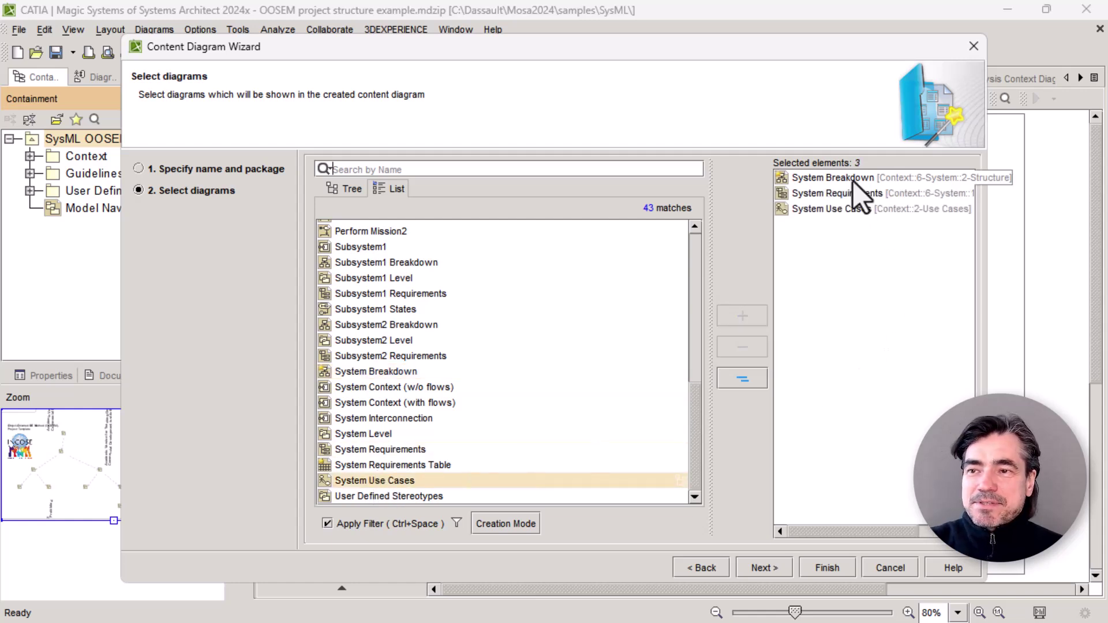
left_click(822, 571)
Step: Place System Requirements apart from the other two diagrams and draw presentation flows from it to System Use Cases and on to System Breakdown
left_click_drag(514, 234, 660, 221)
left_click(733, 225)
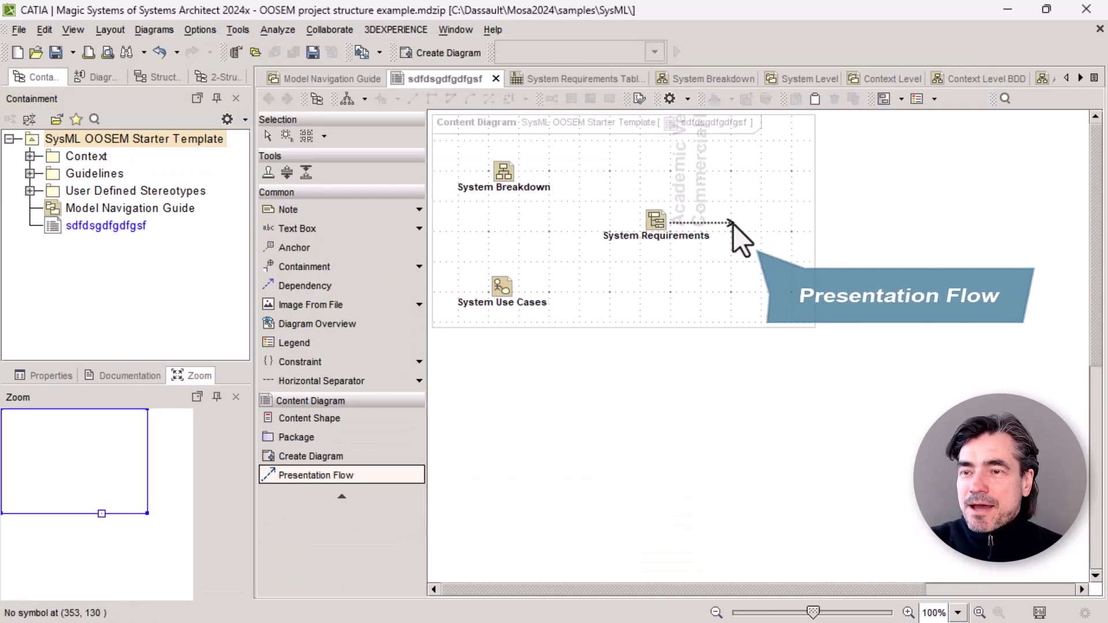
left_click(507, 285)
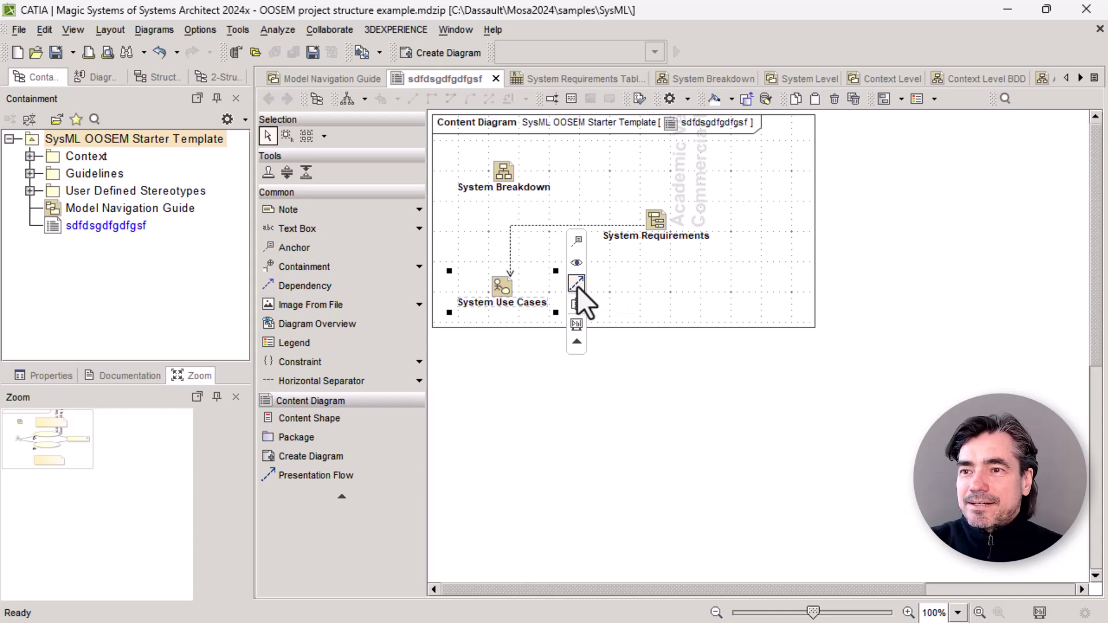
left_click(577, 284)
left_click(500, 170)
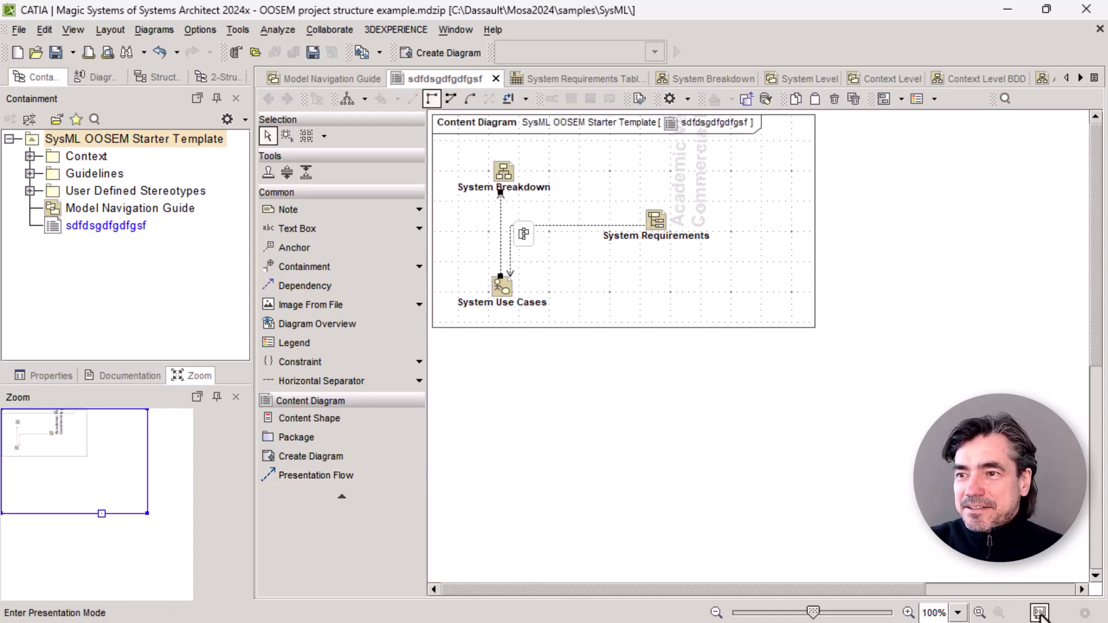
Step: Present the content diagram's sequence through to System Breakdown, visiting the Perform Mission1 activity on the way, and leave presentation mode
left_click(1040, 613)
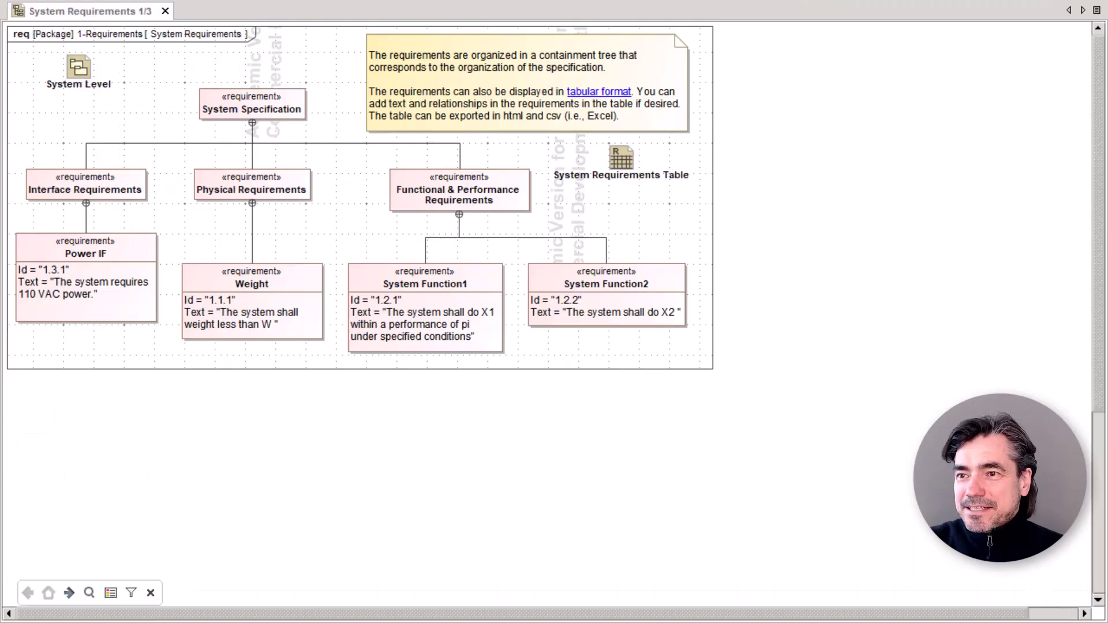
left_click(68, 593)
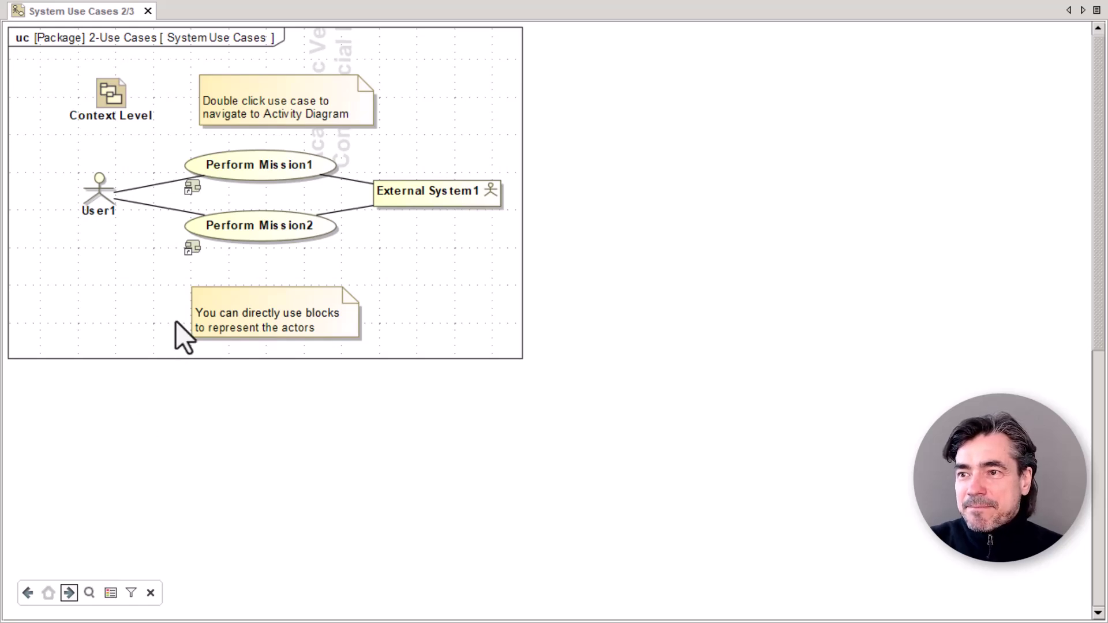
double_click(237, 175)
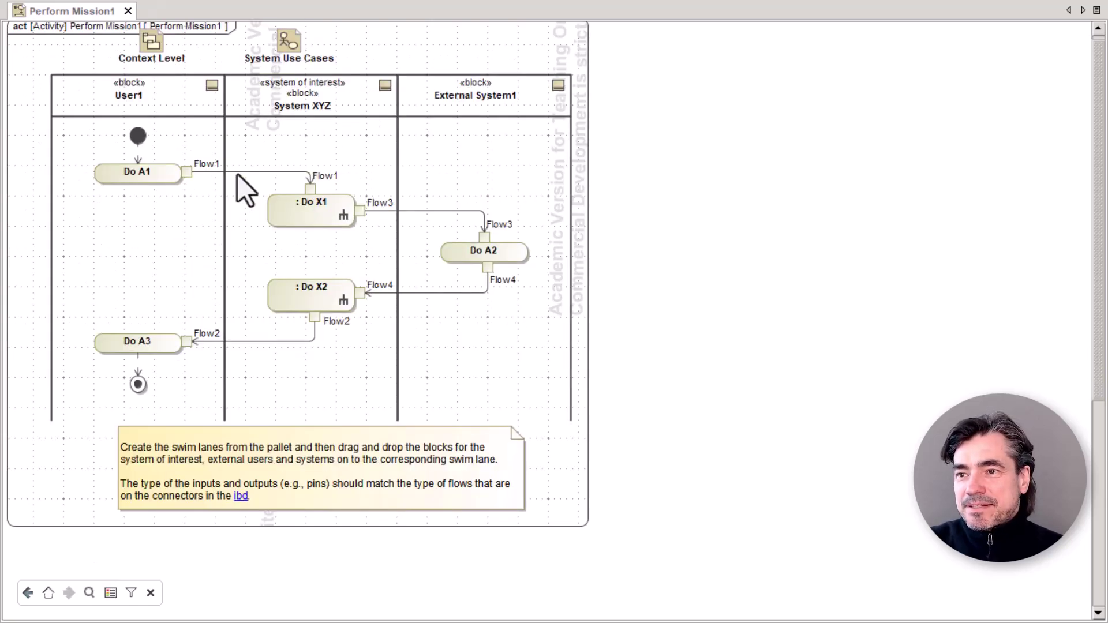
left_click(28, 593)
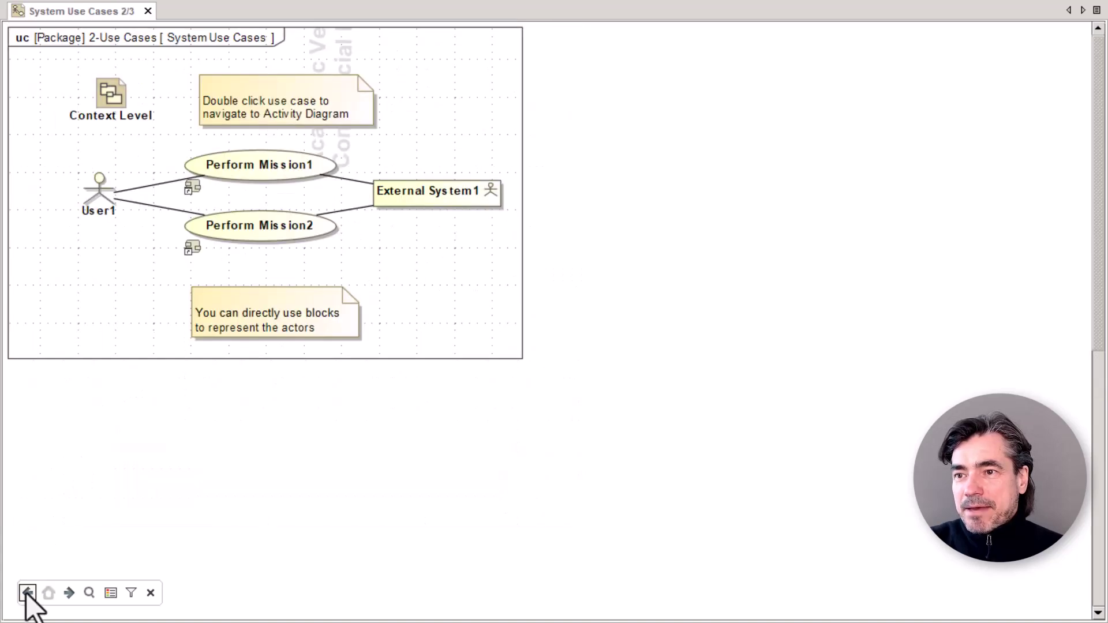
left_click(70, 592)
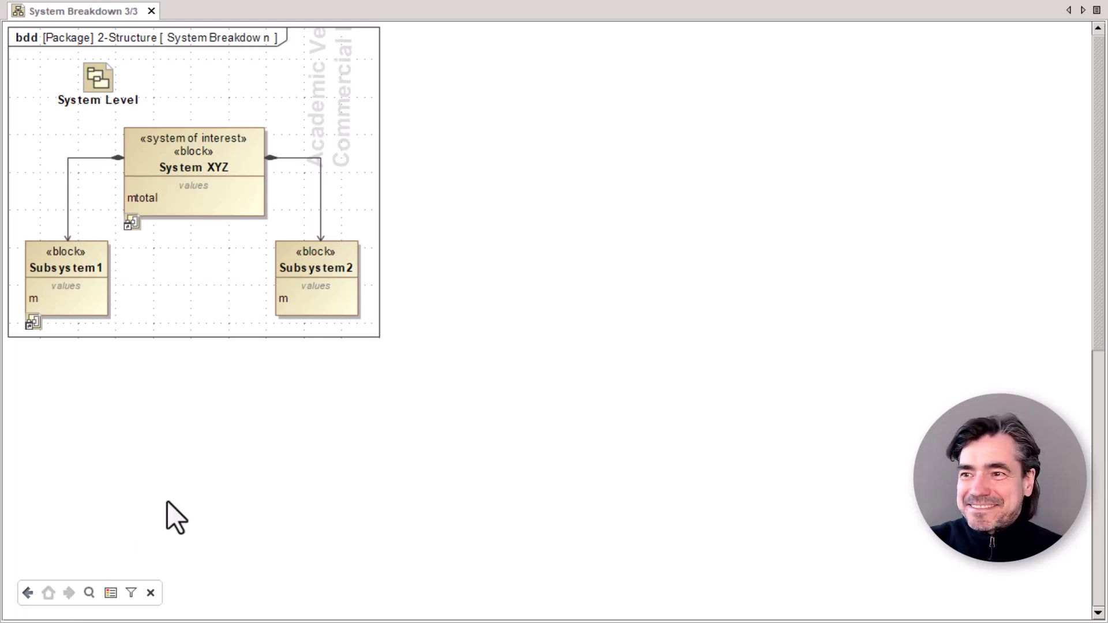
key("Escape")
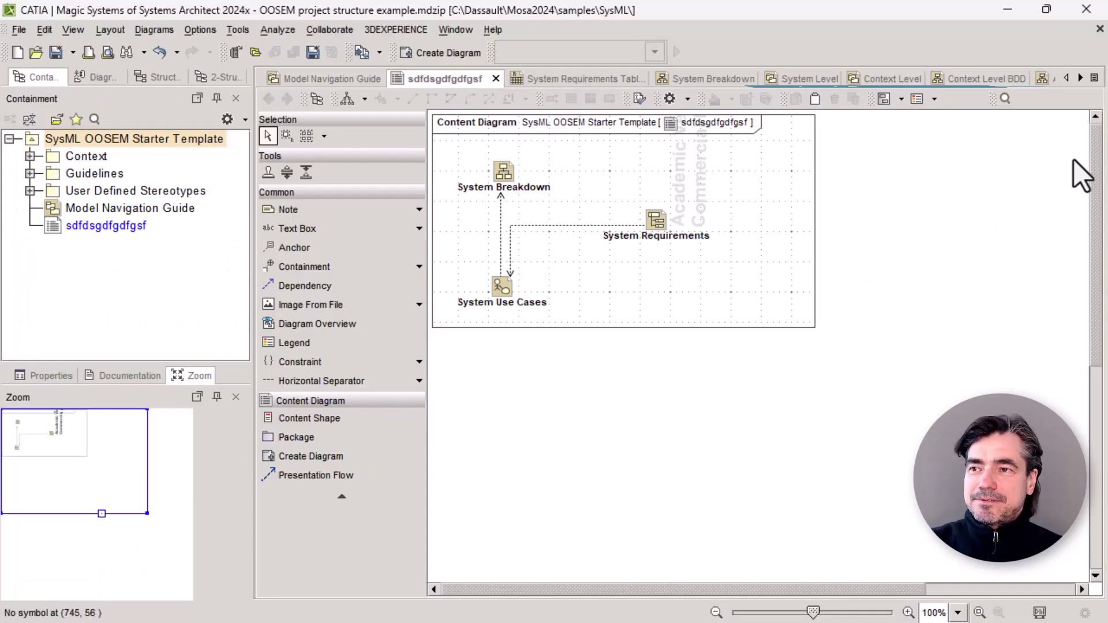
Step: Switch to the System Breakdown diagram and on to Context Level BDD using the list of open diagrams, fitting the latter in the window
left_click(1094, 77)
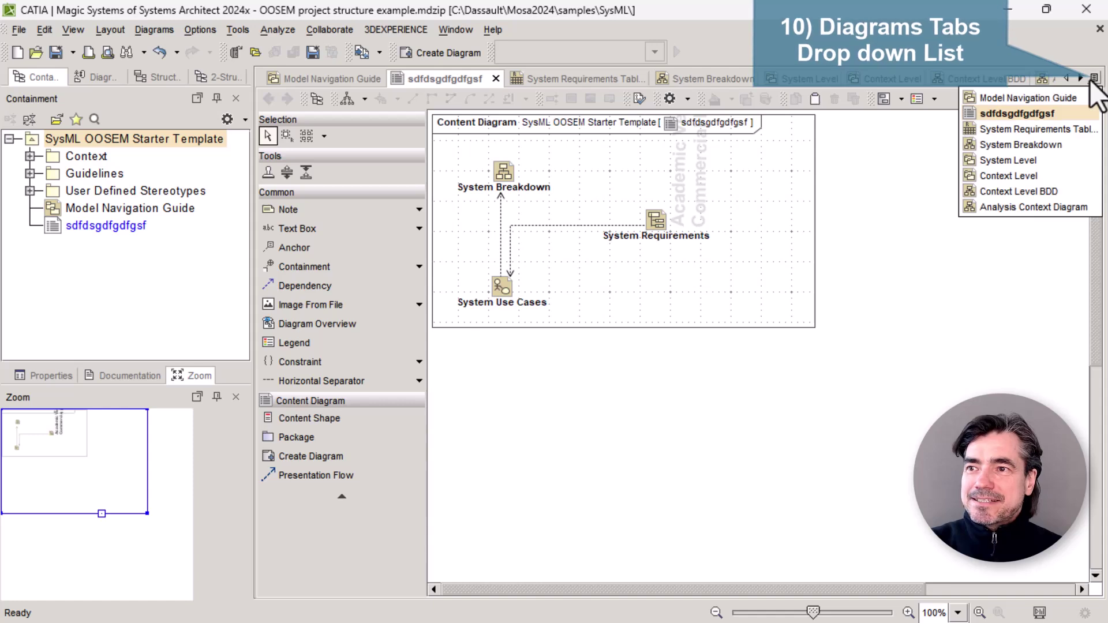
left_click(1056, 145)
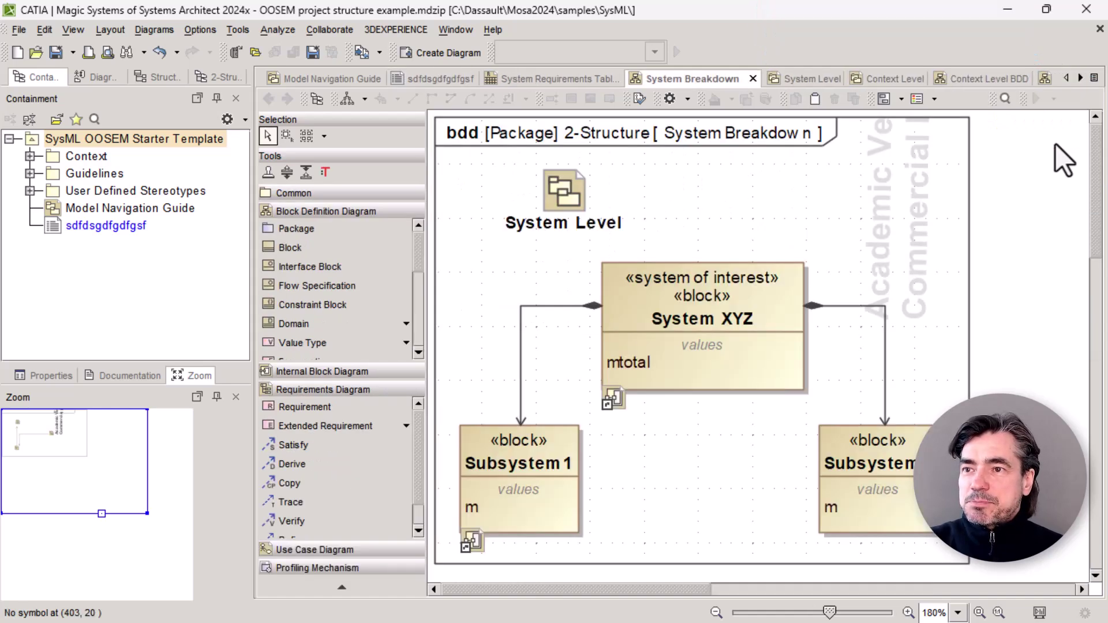
left_click(1094, 77)
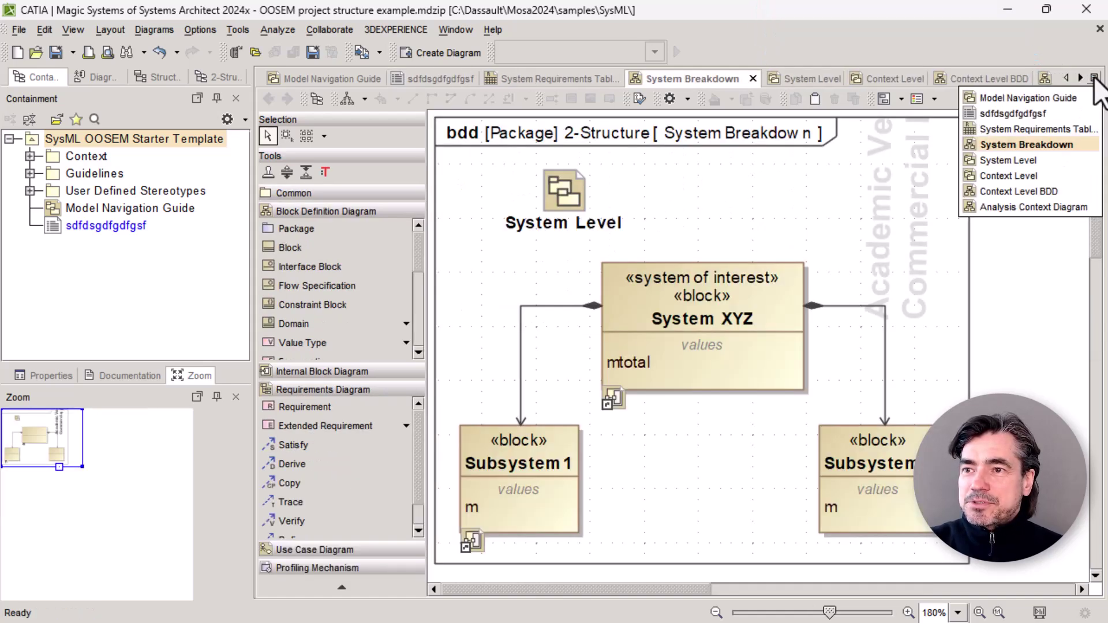
left_click(1038, 191)
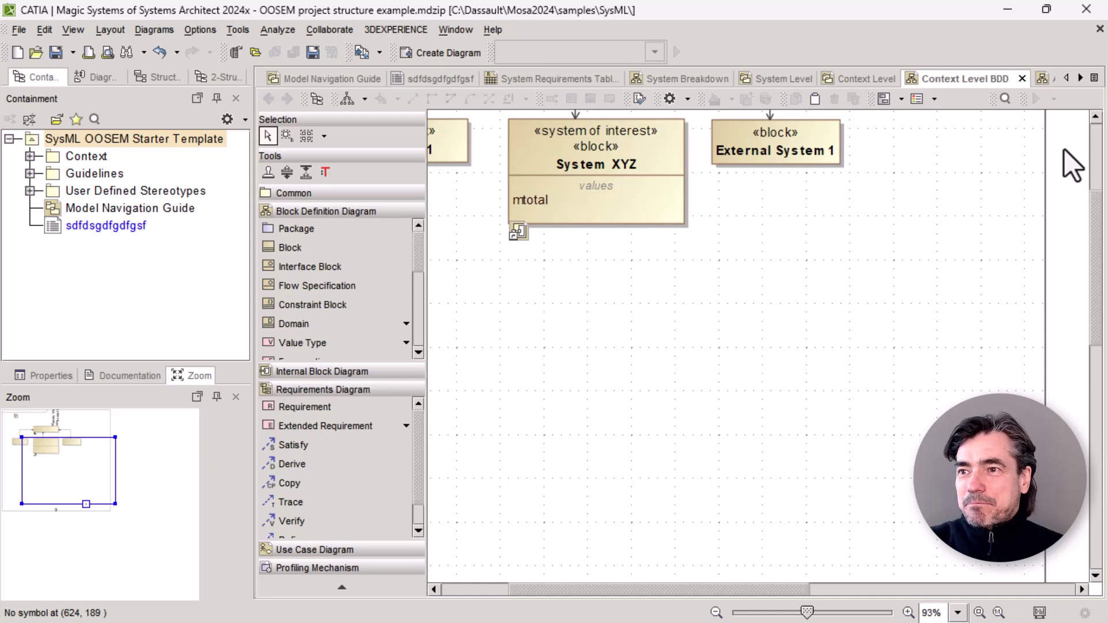
key("ctrl+w")
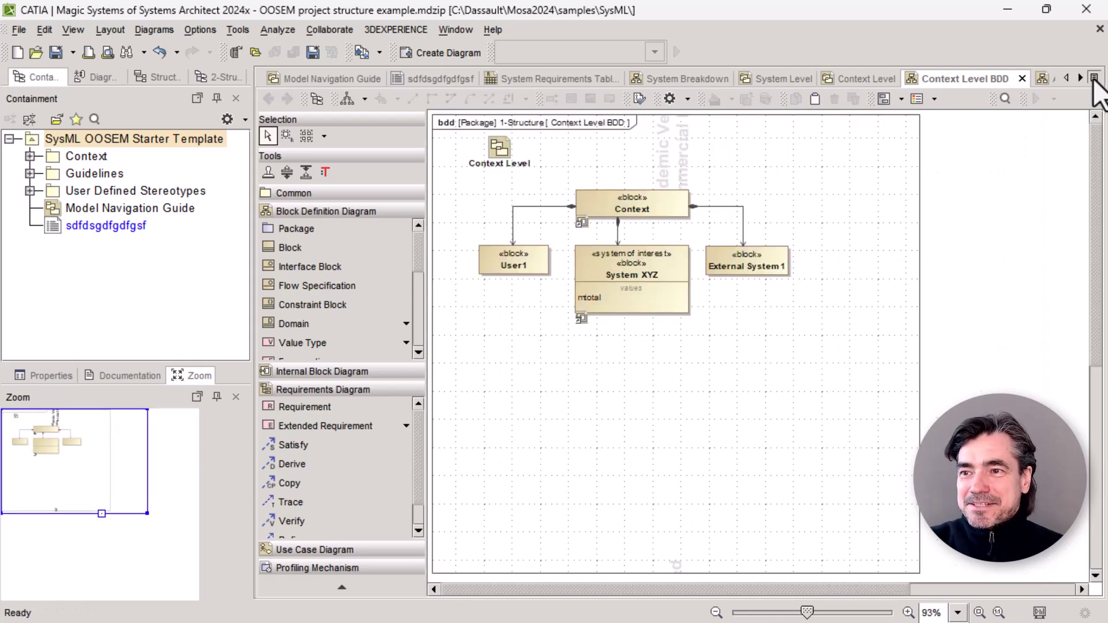
left_click(1094, 77)
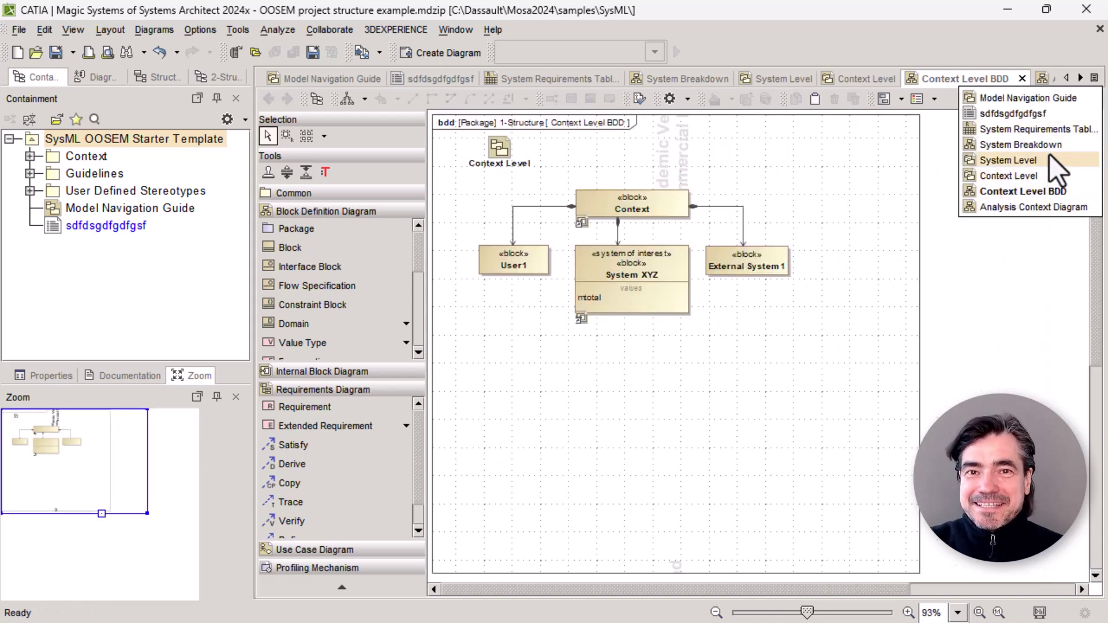